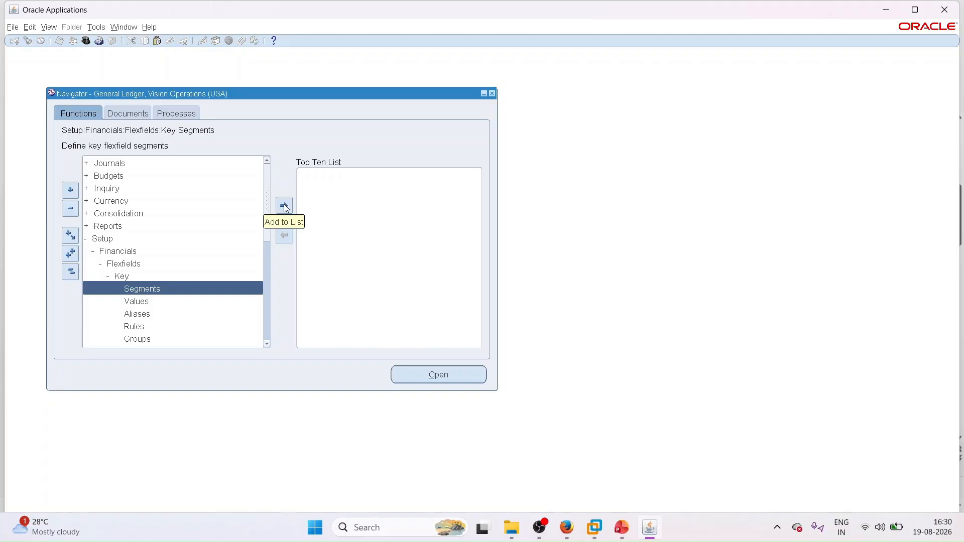
Step: Add Key Flexfield Segments to the Top Ten List and open its form
{"action": "left_click", "coordinate": [285, 206]}
{"action": "double_click", "coordinate": [346, 177]}
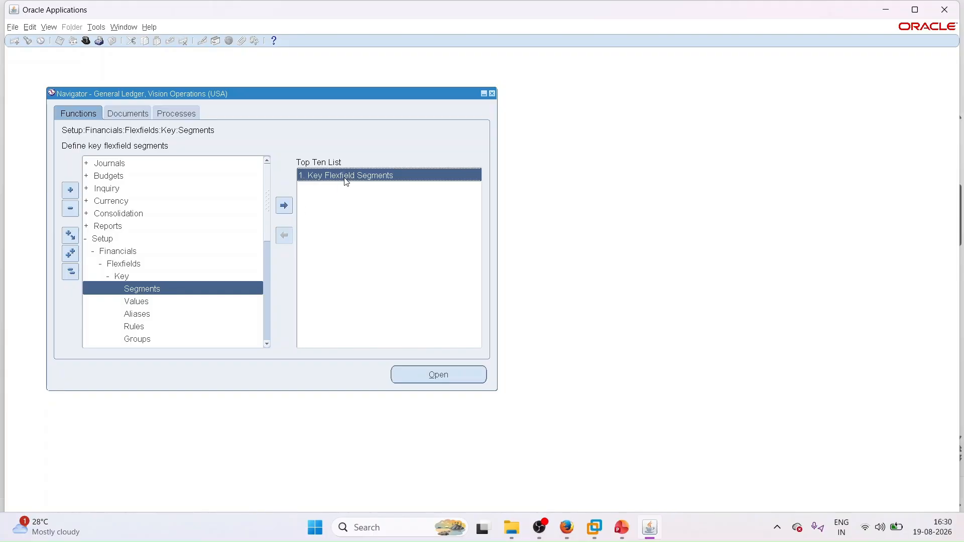
{"action": "left_click_drag", "start_coordinate": [303, 63], "coordinate": [500, 186]}
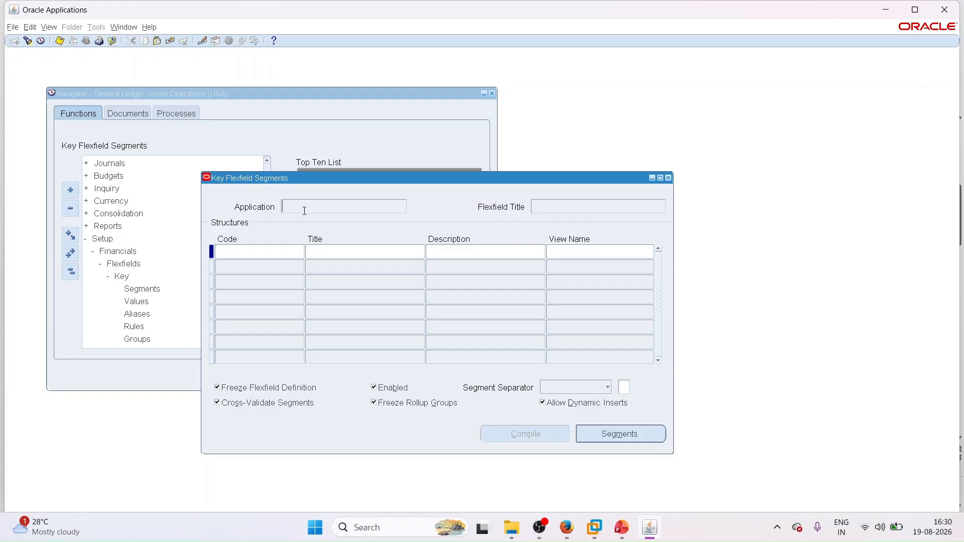
Step: Query the key flexfields with application Gene% and flexfield title Acc%
{"action": "key", "text": "F11"}
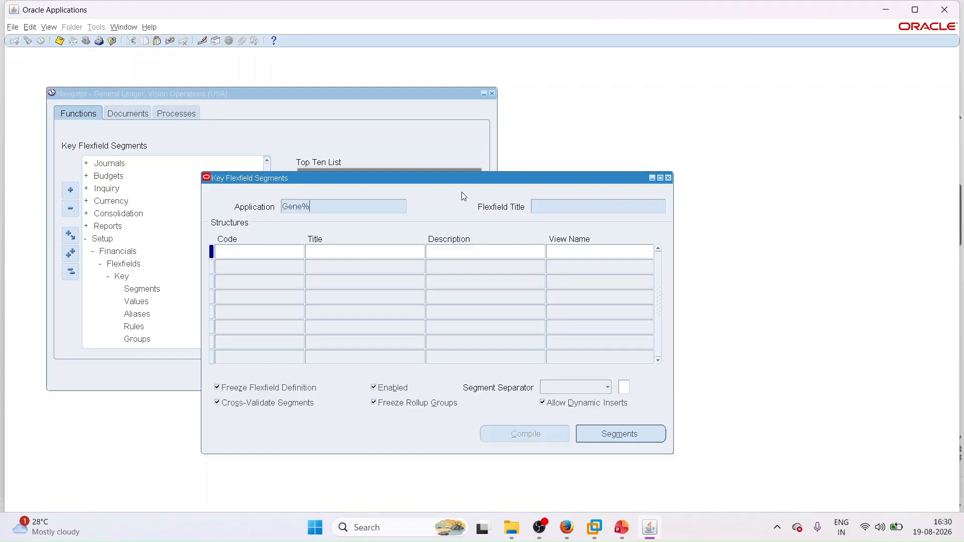
{"action": "left_click", "coordinate": [553, 209]}
{"action": "type", "text": "Acc%"}
{"action": "key", "text": "ctrl+F11"}
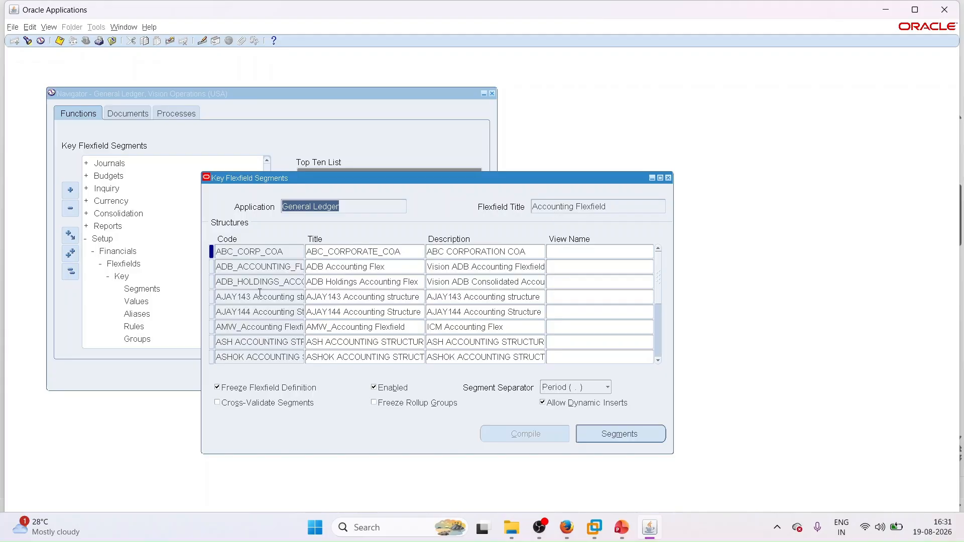
Step: Query the Accounting Flexfield structures for the code ABC_CORP_COA
{"action": "left_click", "coordinate": [290, 254]}
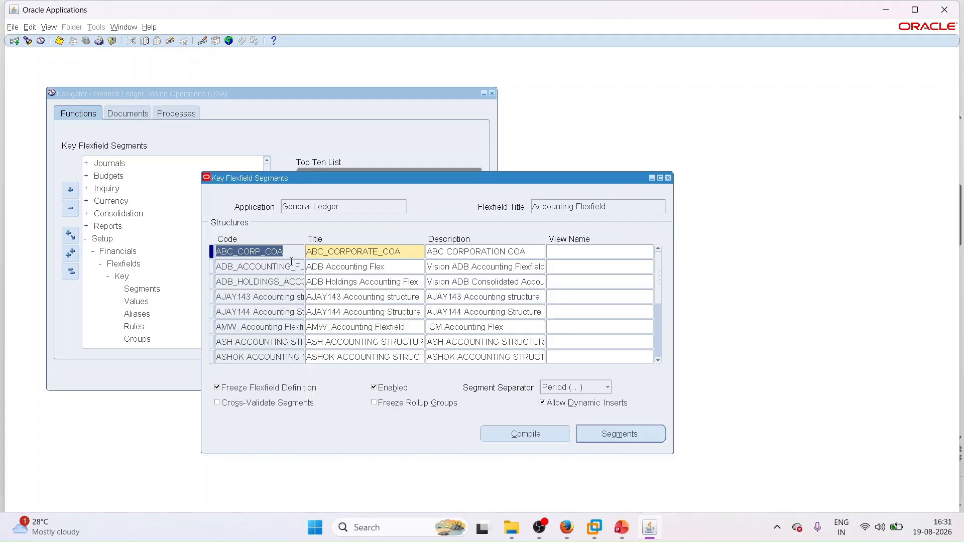
{"action": "key", "text": "F11"}
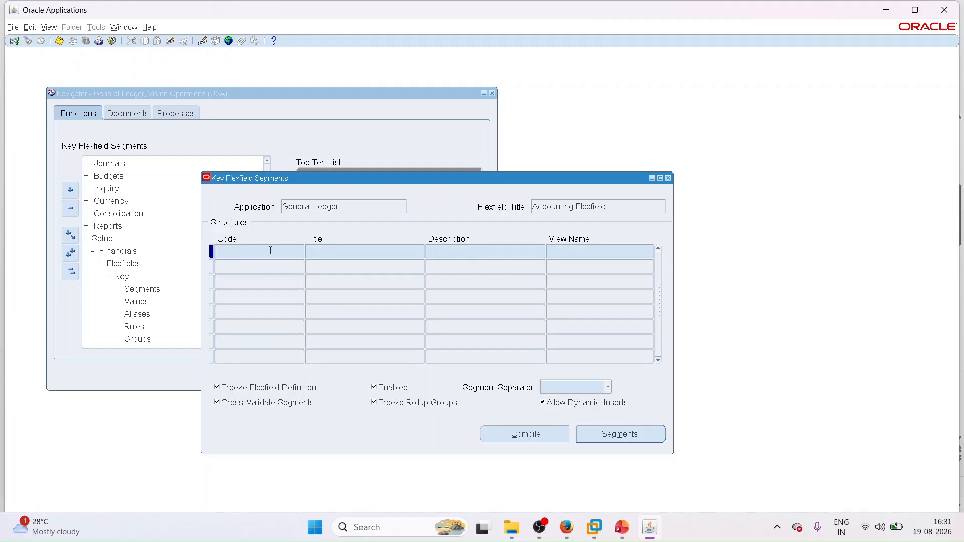
{"action": "type", "text": "ABC_CORP_COA"}
{"action": "key", "text": "ctrl+F11"}
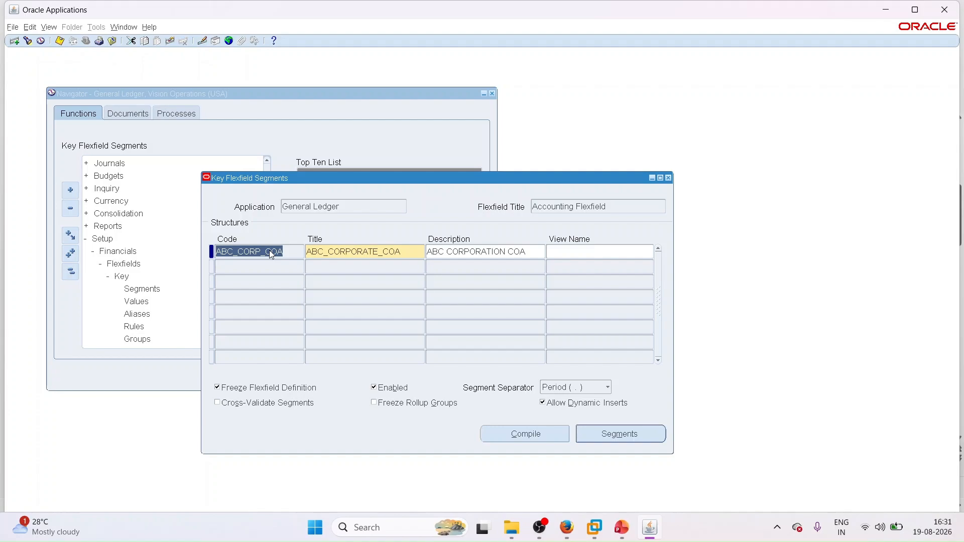
Step: Review the segments of the ABC_CORP_COA structure and the value set definition of its COMPANY segment
{"action": "left_click", "coordinate": [610, 436]}
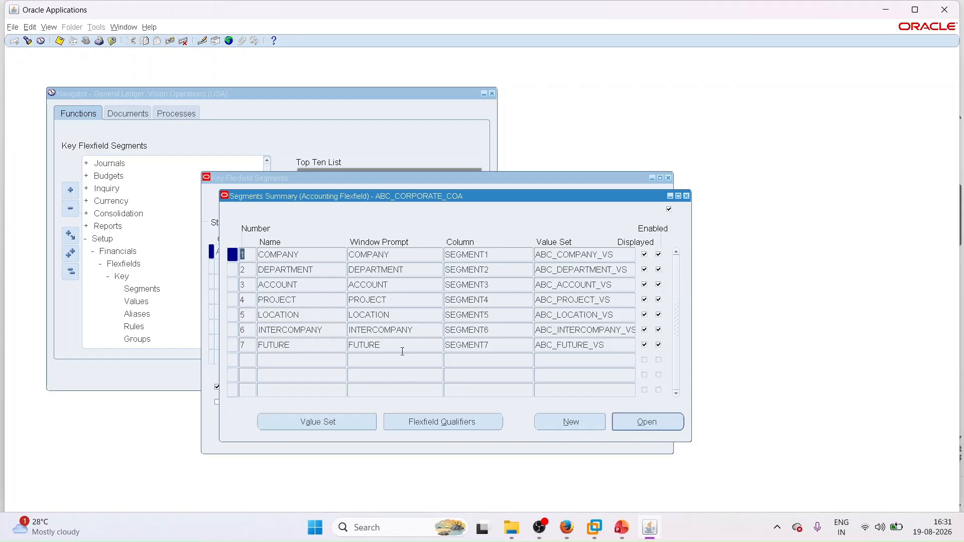
{"action": "left_click", "coordinate": [333, 422]}
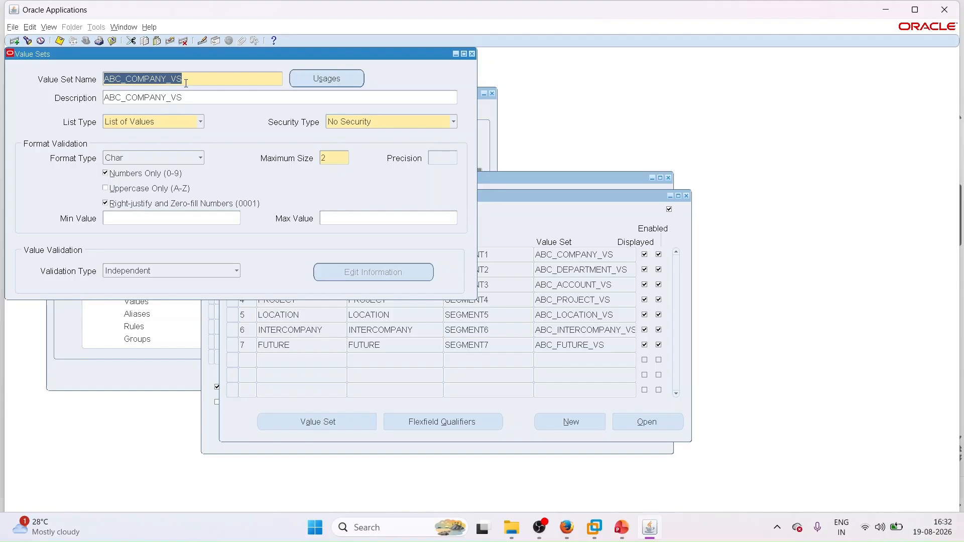
{"action": "left_click", "coordinate": [472, 54]}
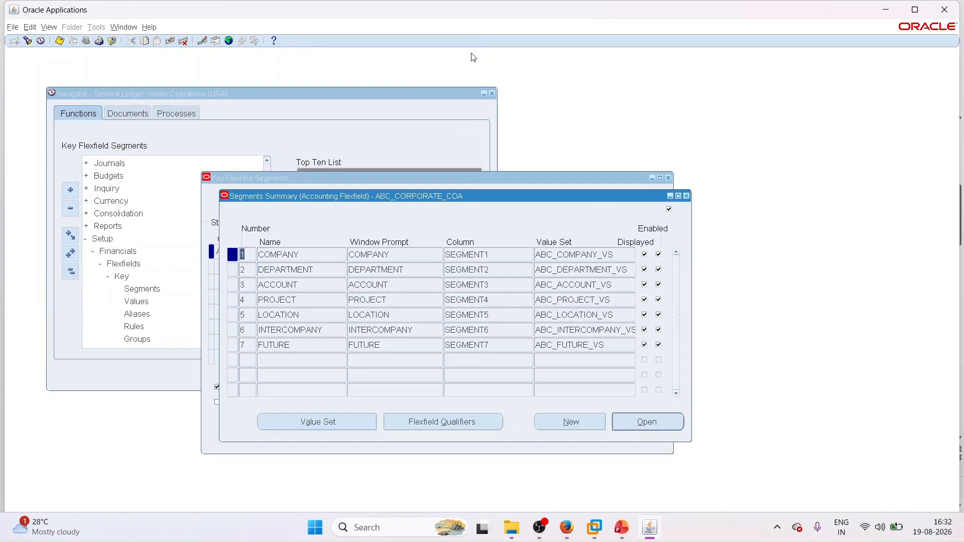
{"action": "left_click", "coordinate": [687, 196]}
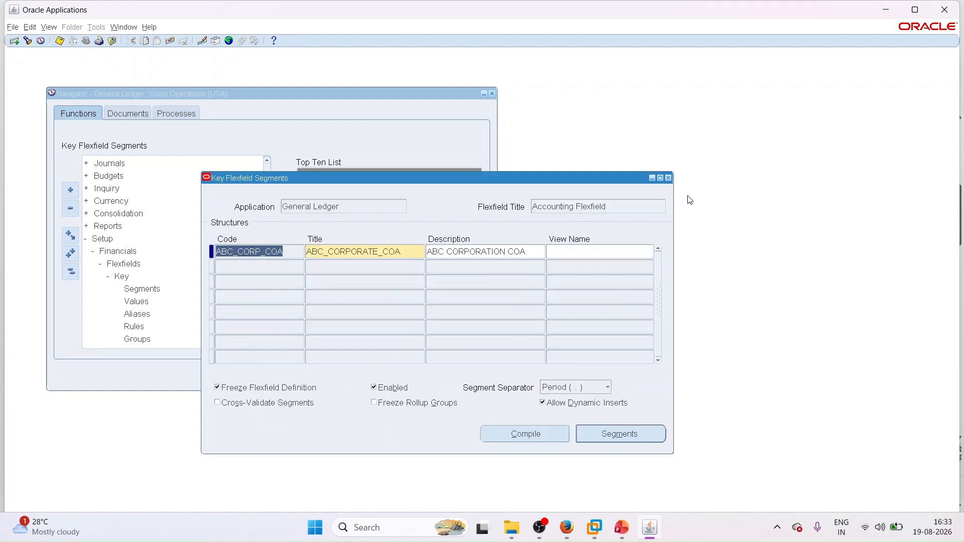
Step: Unfreeze the ABC_CORP_COA flexfield definition and check that its COMPANY segment can be edited
{"action": "left_click", "coordinate": [218, 388]}
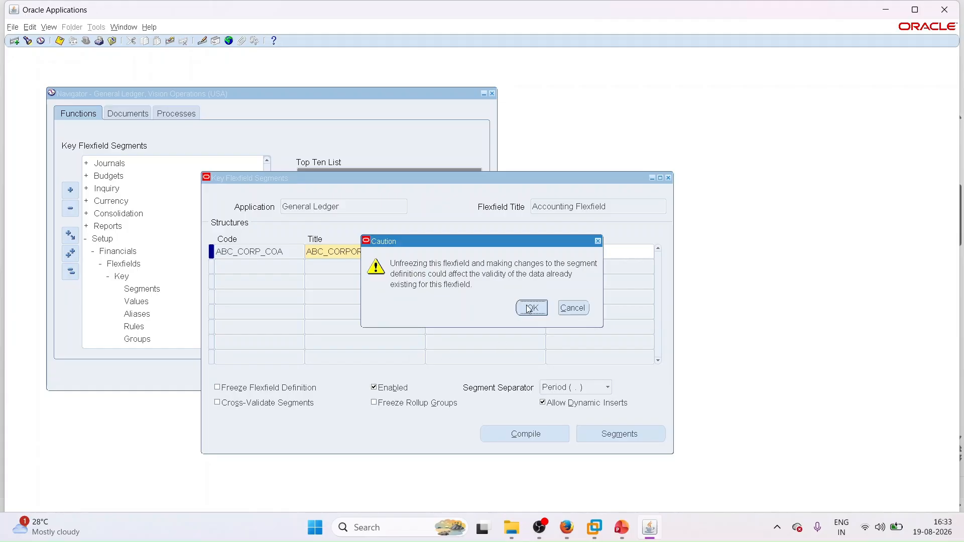
{"action": "left_click", "coordinate": [530, 308]}
{"action": "left_click", "coordinate": [618, 435]}
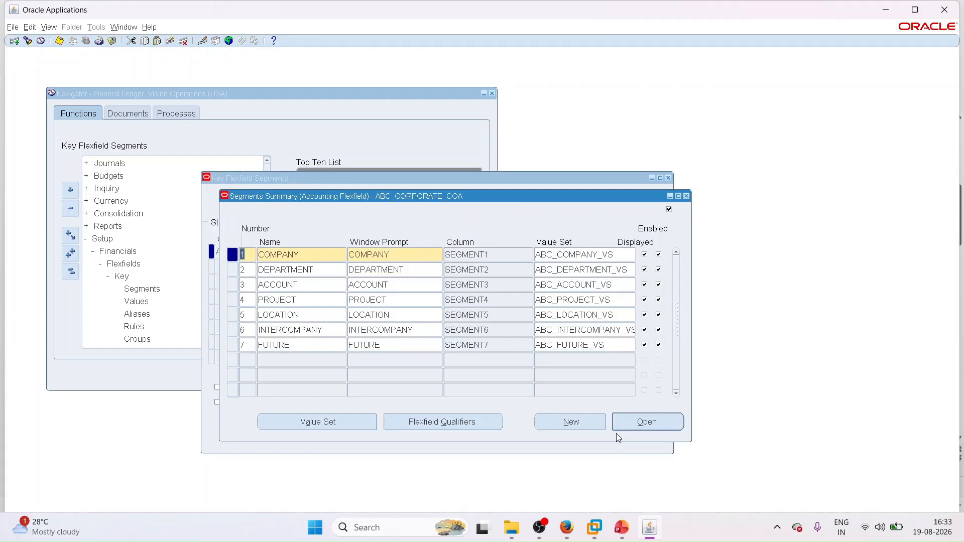
{"action": "double_click", "coordinate": [317, 257]}
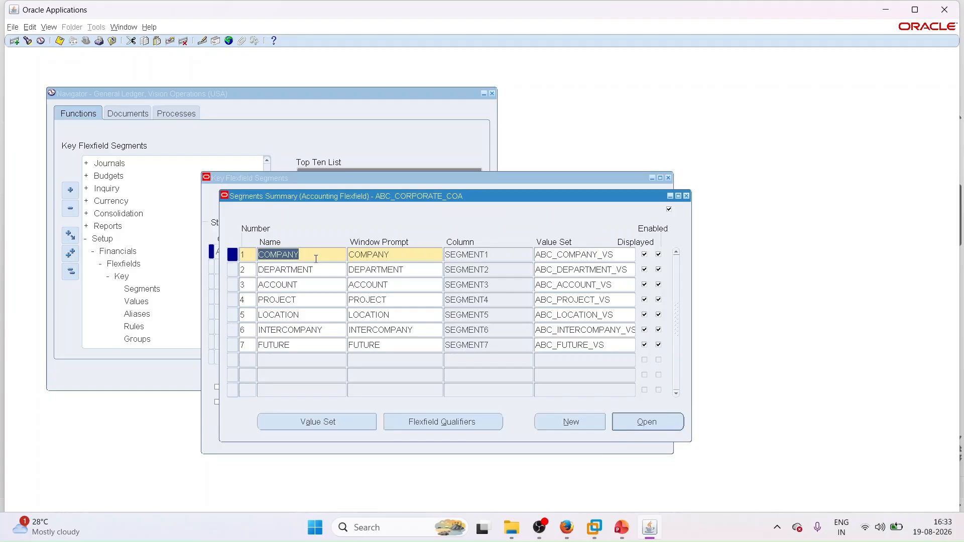
{"action": "left_click", "coordinate": [687, 196]}
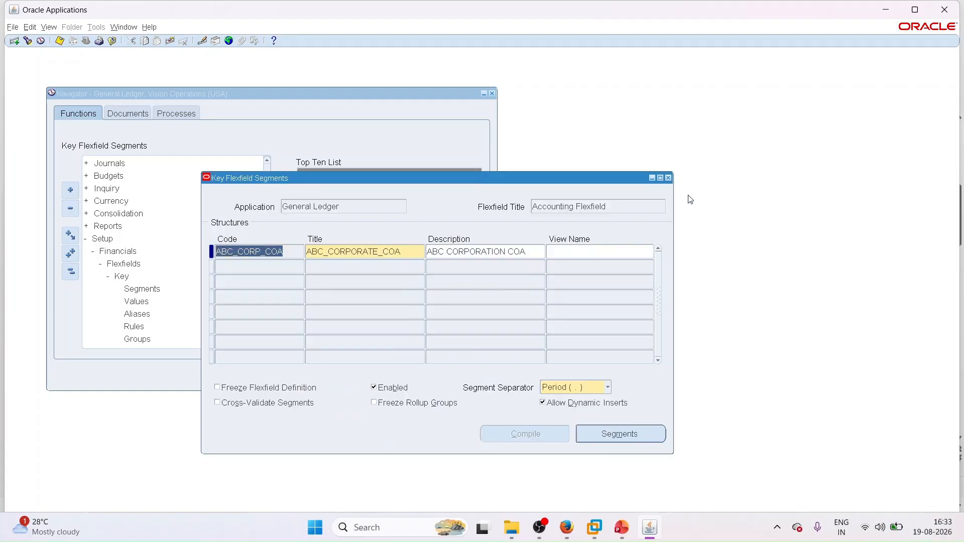
Step: Freeze the ABC_CORP_COA flexfield definition and compile it
{"action": "left_click", "coordinate": [240, 388]}
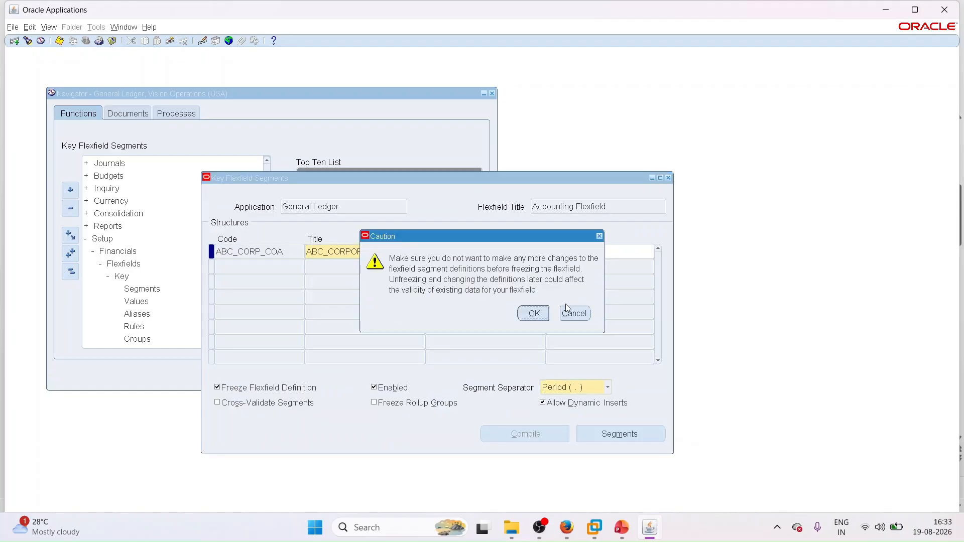
{"action": "left_click", "coordinate": [532, 313]}
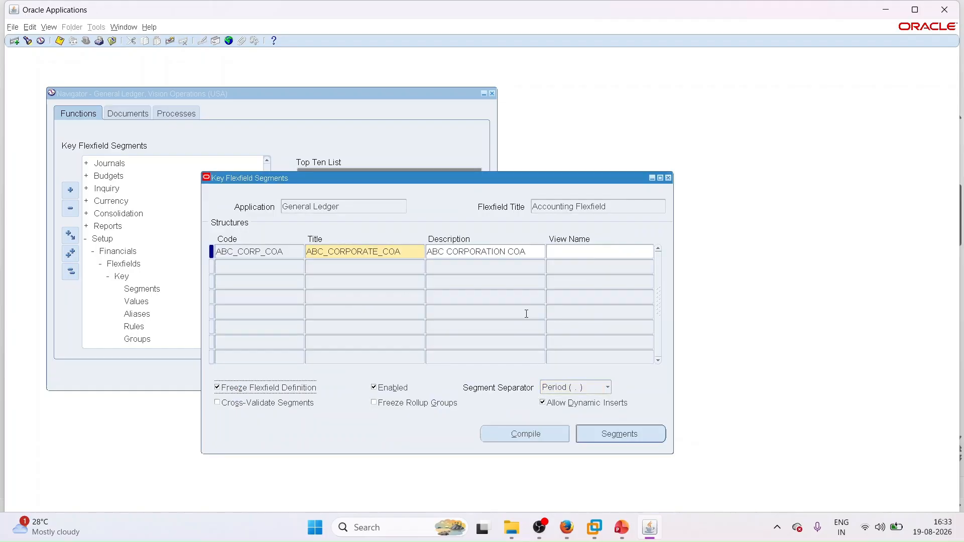
{"action": "left_click", "coordinate": [535, 437]}
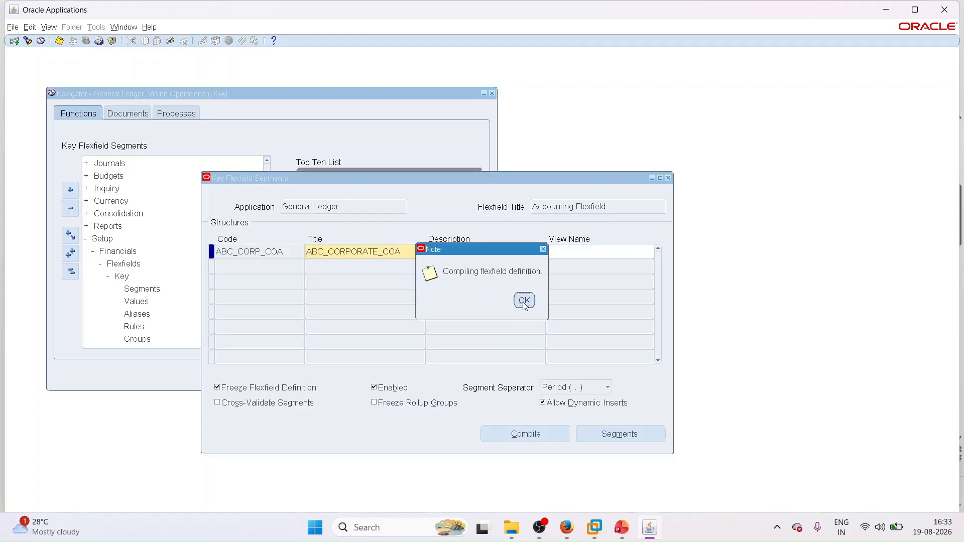
{"action": "left_click", "coordinate": [523, 300]}
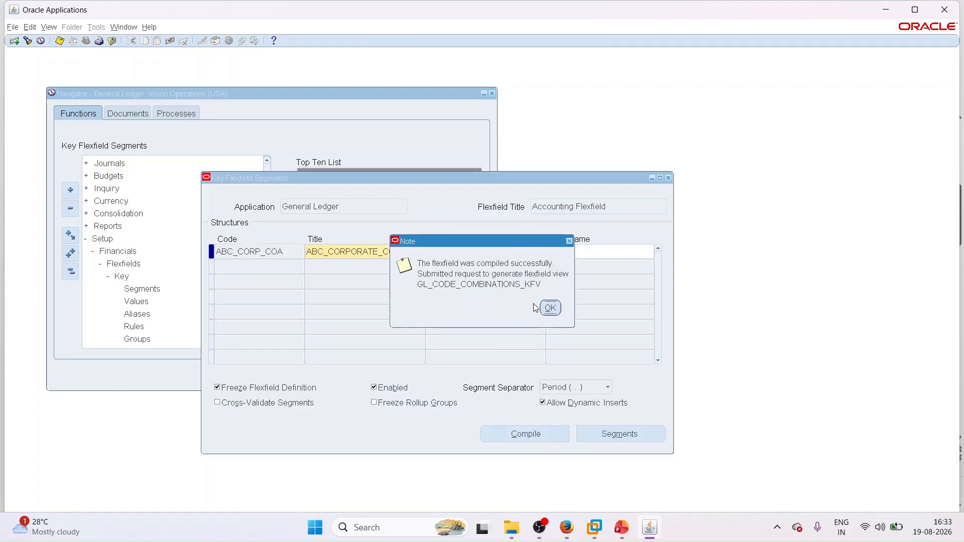
{"action": "left_click", "coordinate": [549, 307]}
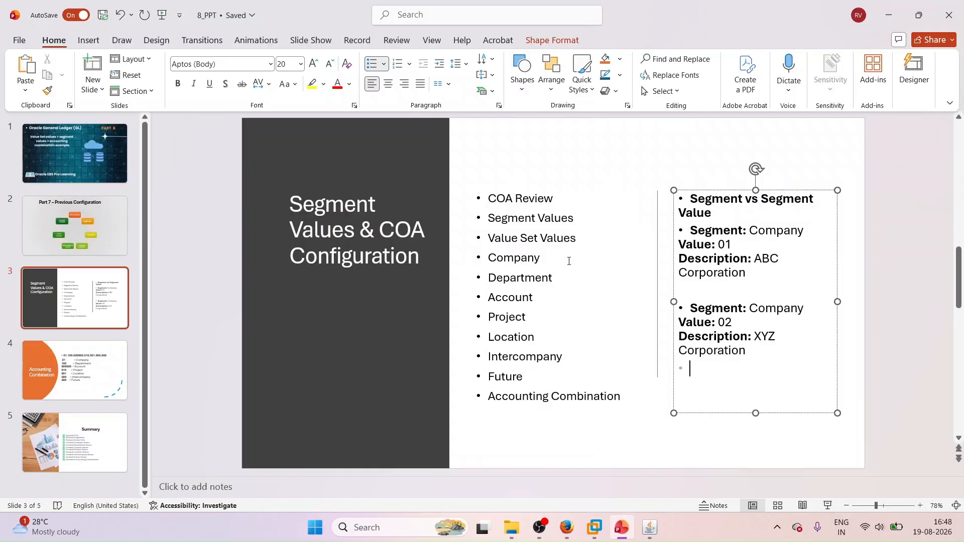
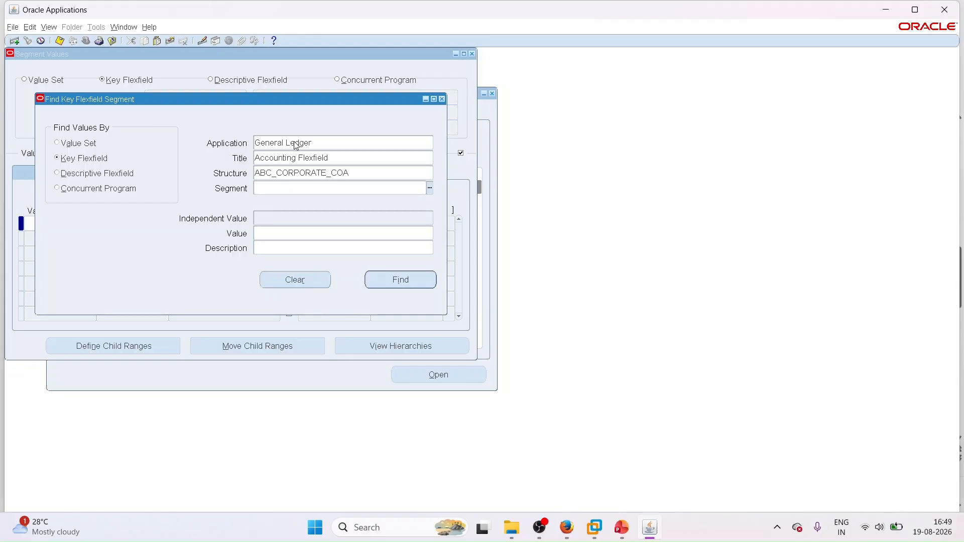
Step: Find the values of the COMPANY segment in the ABC_CORPORATE_COA structure
{"action": "type", "text": "company"}
{"action": "key", "text": "Tab"}
{"action": "left_click", "coordinate": [391, 284]}
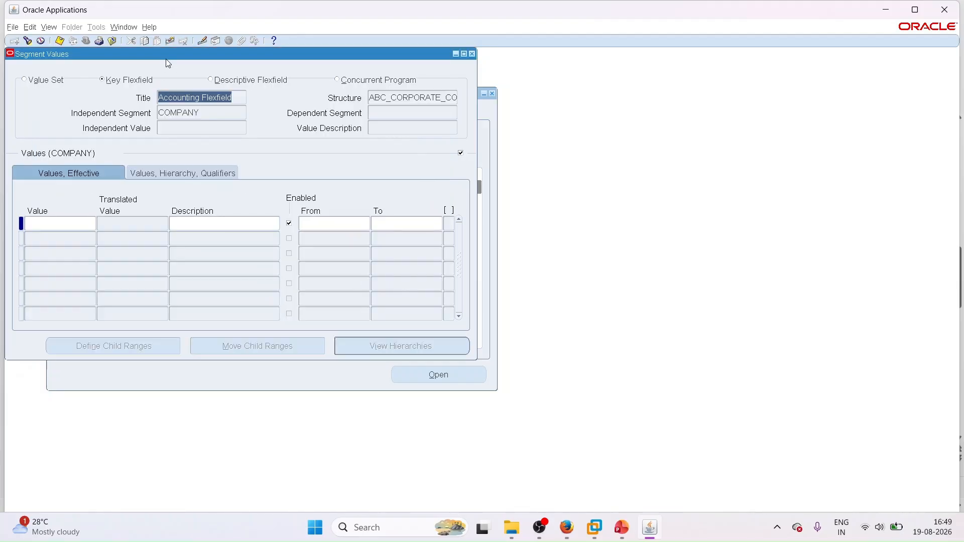
Step: Add the COMPANY segment value 01 with the description ABC CORPORATION
{"action": "left_click_drag", "start_coordinate": [176, 55], "coordinate": [412, 135]}
{"action": "left_click", "coordinate": [286, 304]}
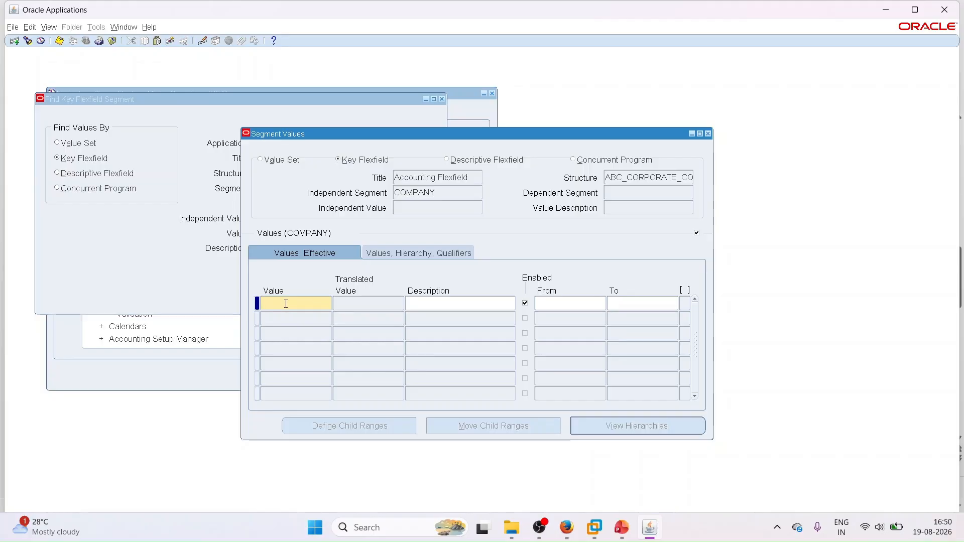
{"action": "type", "text": "01"}
{"action": "key", "text": "Tab"}
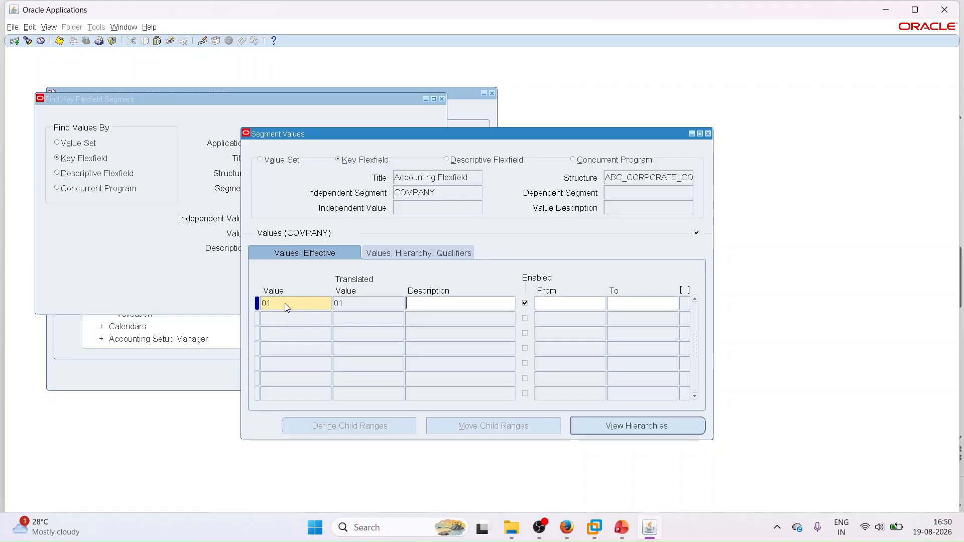
{"action": "key", "text": "Caps_Lock"}
{"action": "type", "text": "ABC"}
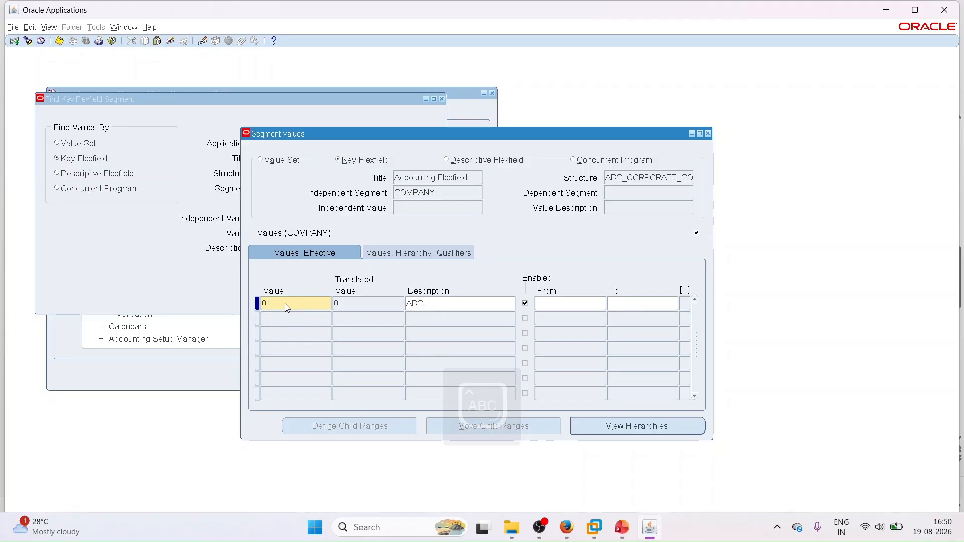
{"action": "type", "text": " C"}
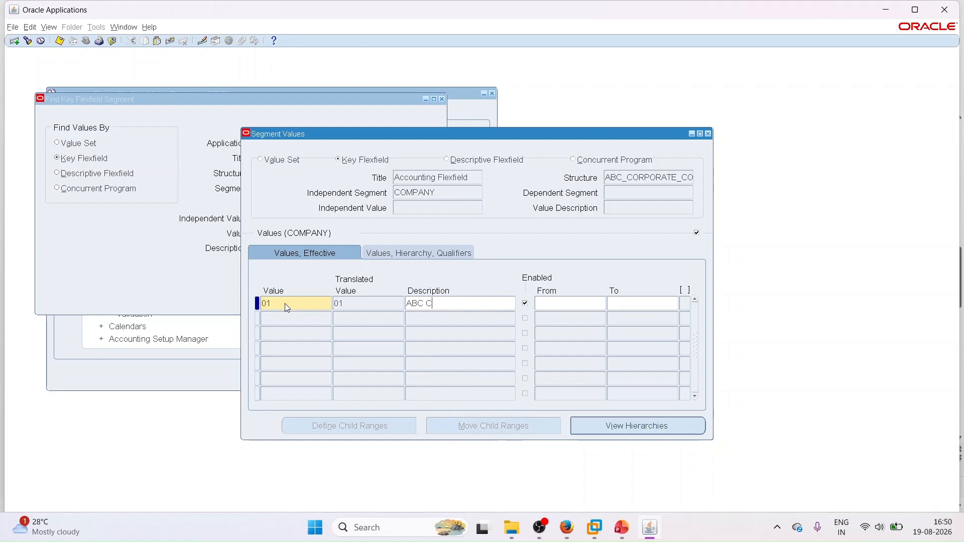
{"action": "type", "text": "ORPORATIO"}
{"action": "key", "text": "Tab"}
{"action": "key", "text": "Tab"}
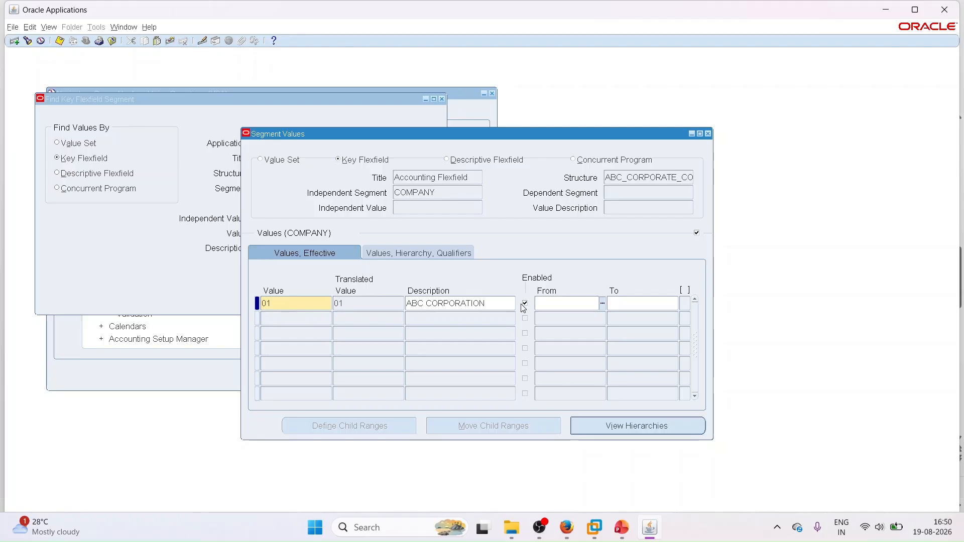
{"action": "left_click", "coordinate": [526, 303]}
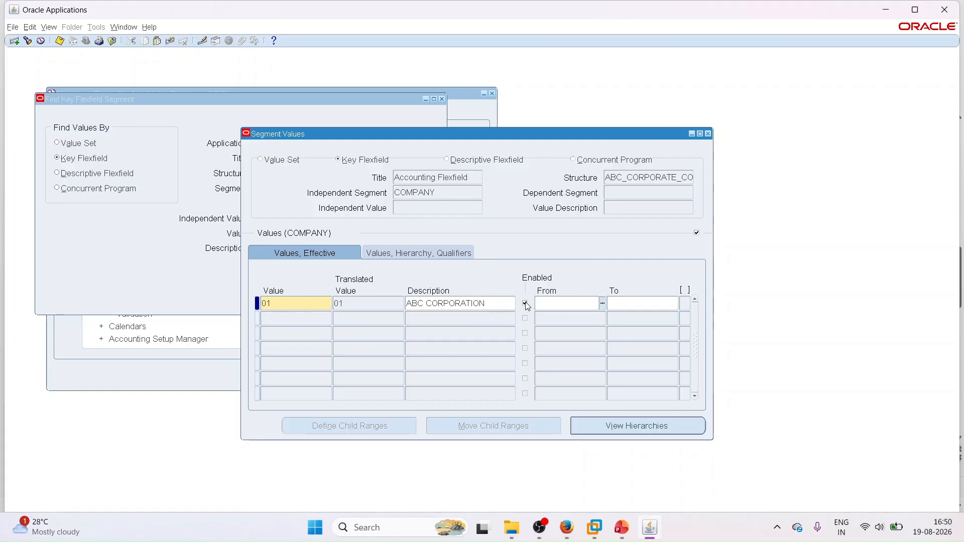
Step: Accept Yes for both Allow Budgeting and Allow Posting as segment qualifiers of company value 01
{"action": "left_click", "coordinate": [448, 254]}
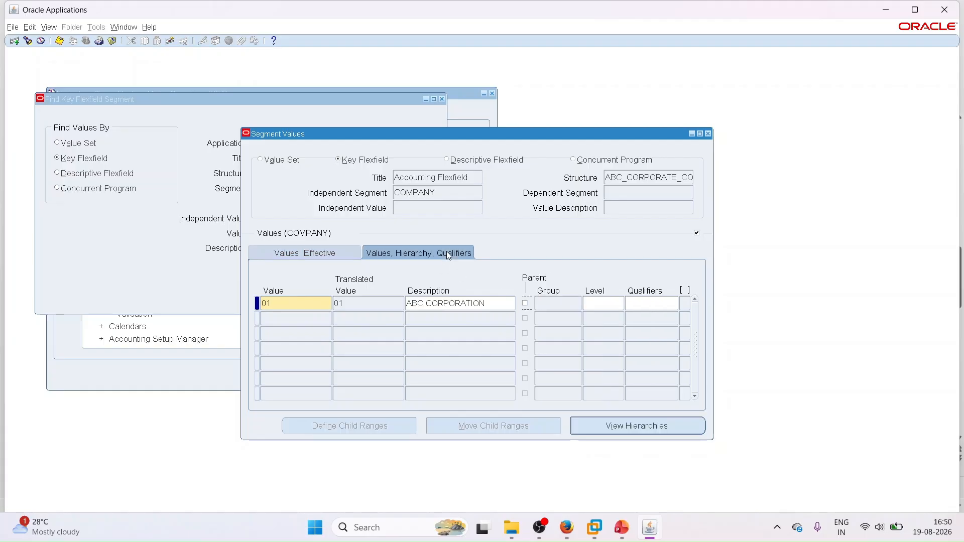
{"action": "left_click", "coordinate": [641, 305]}
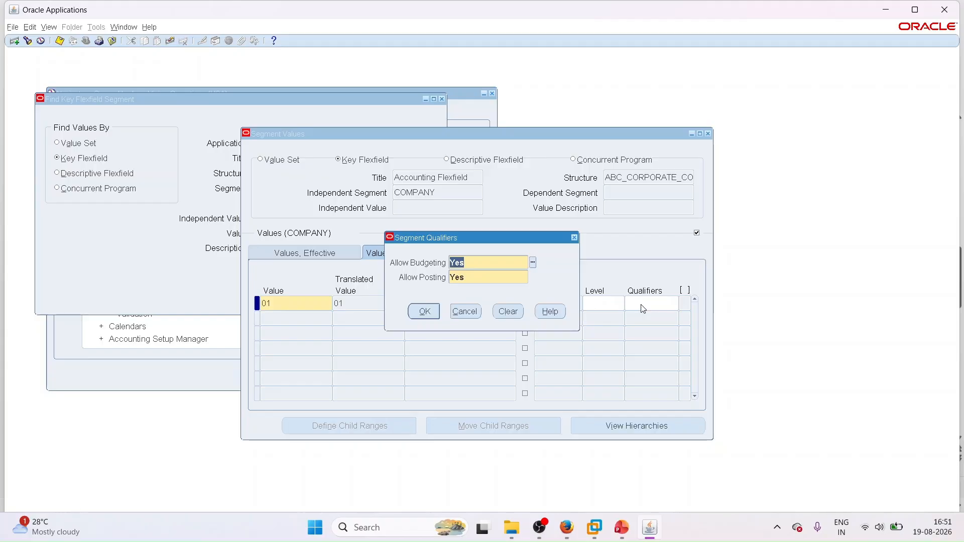
{"action": "left_click", "coordinate": [423, 311]}
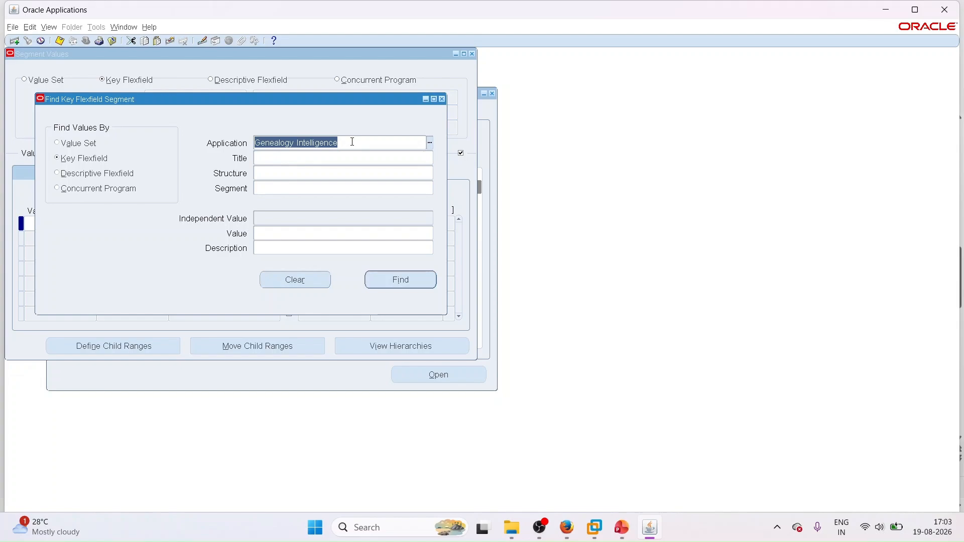
Step: Find the COMPANY segment values in General Ledger's Accounting Flexfield for the ABC_CORPORATE_COA structure
{"action": "key", "text": "BackSpace"}
{"action": "type", "text": "GENERAL"}
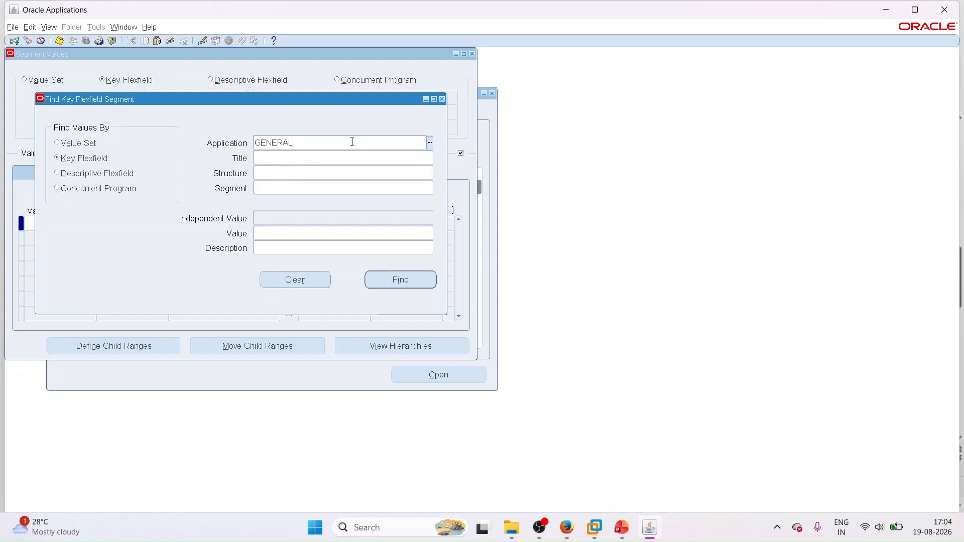
{"action": "key", "text": "Tab"}
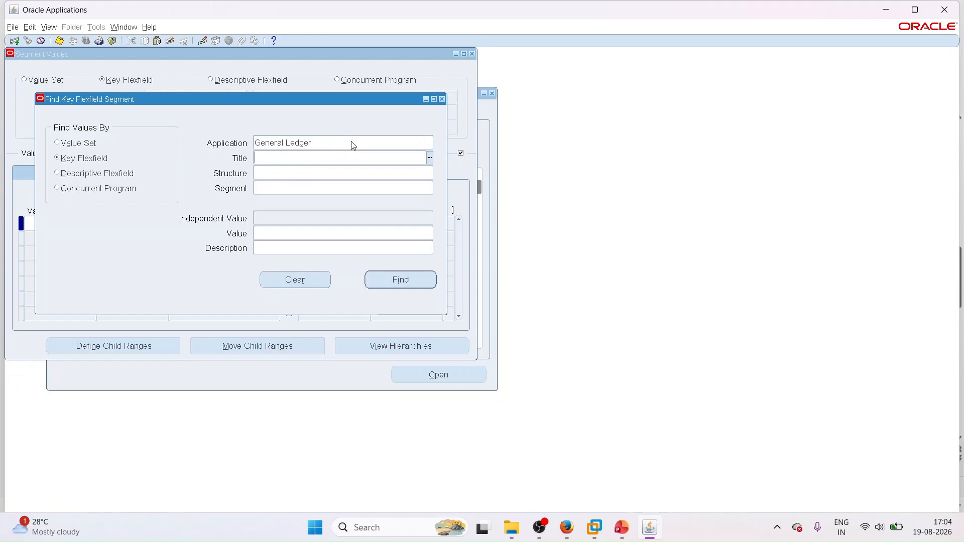
{"action": "type", "text": "ACC"}
{"action": "key", "text": "Tab"}
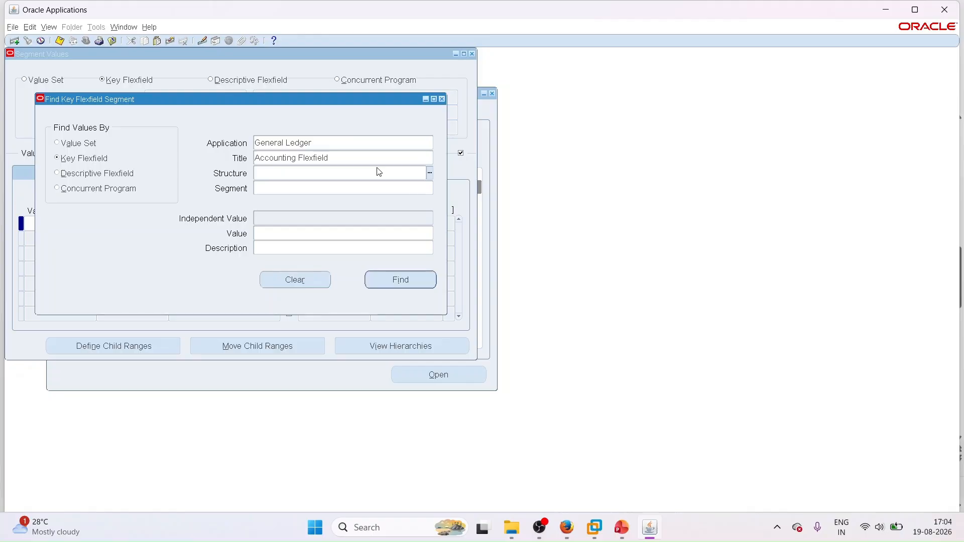
{"action": "type", "text": "ABC"}
{"action": "key", "text": "Tab"}
{"action": "type", "text": "COMP"}
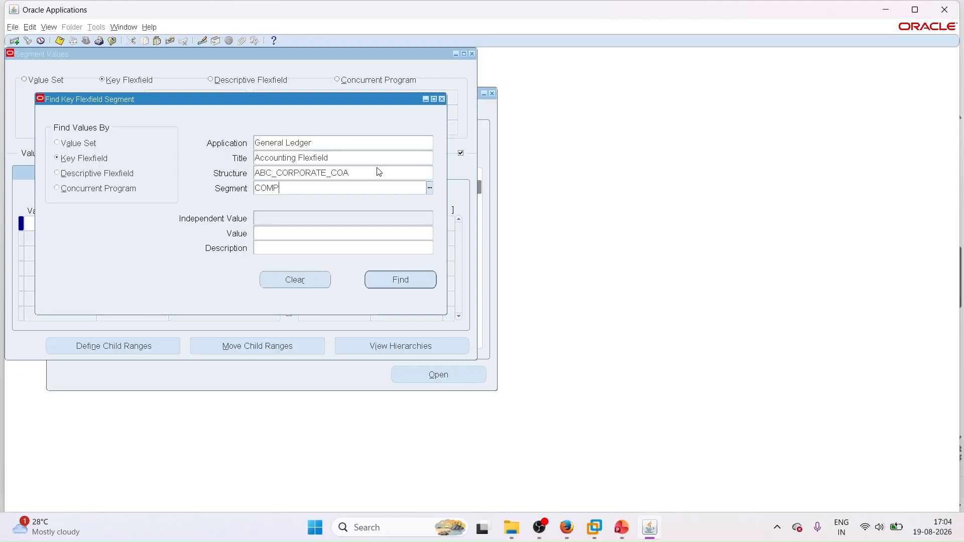
{"action": "key", "text": "Tab"}
{"action": "left_click", "coordinate": [390, 279]}
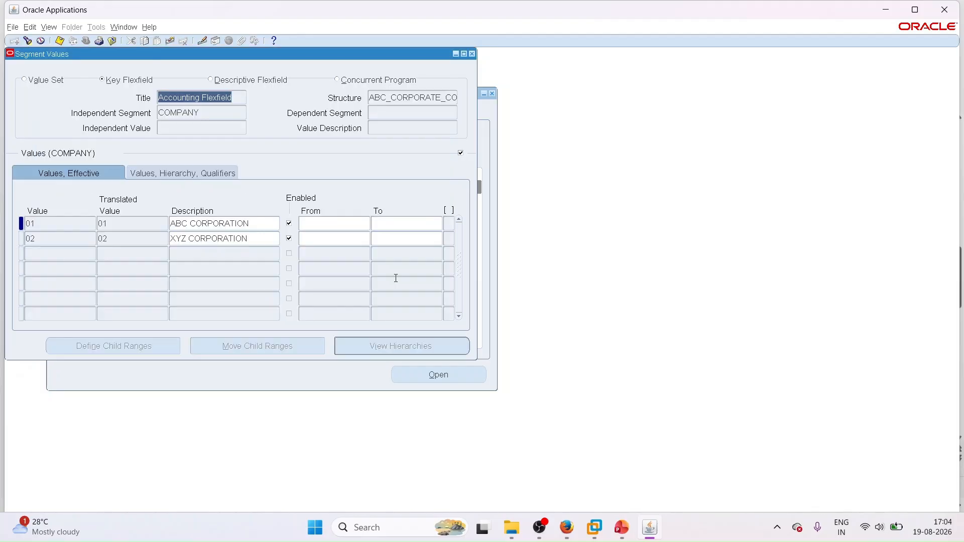
Step: Examine company value 02 and its description
{"action": "left_click", "coordinate": [45, 241]}
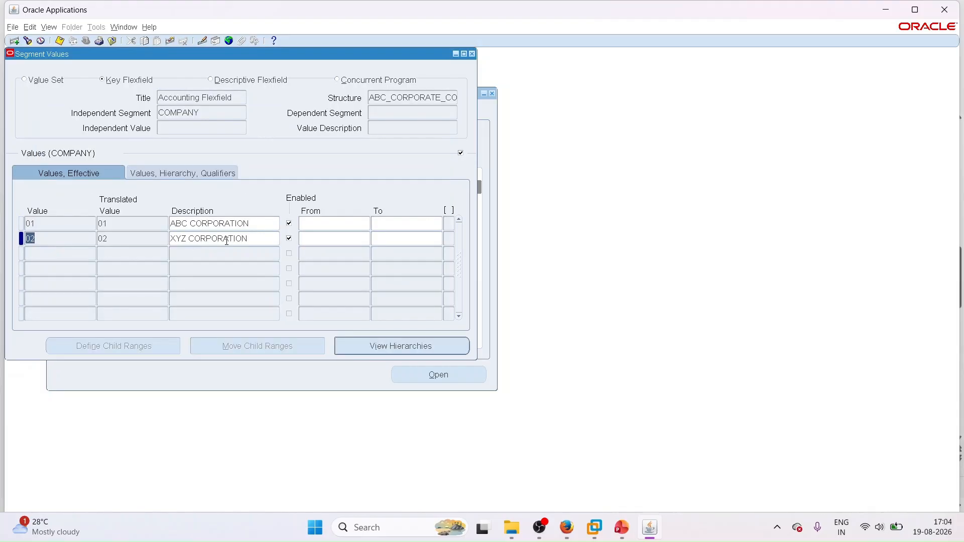
{"action": "left_click_drag", "start_coordinate": [171, 239], "coordinate": [241, 238]}
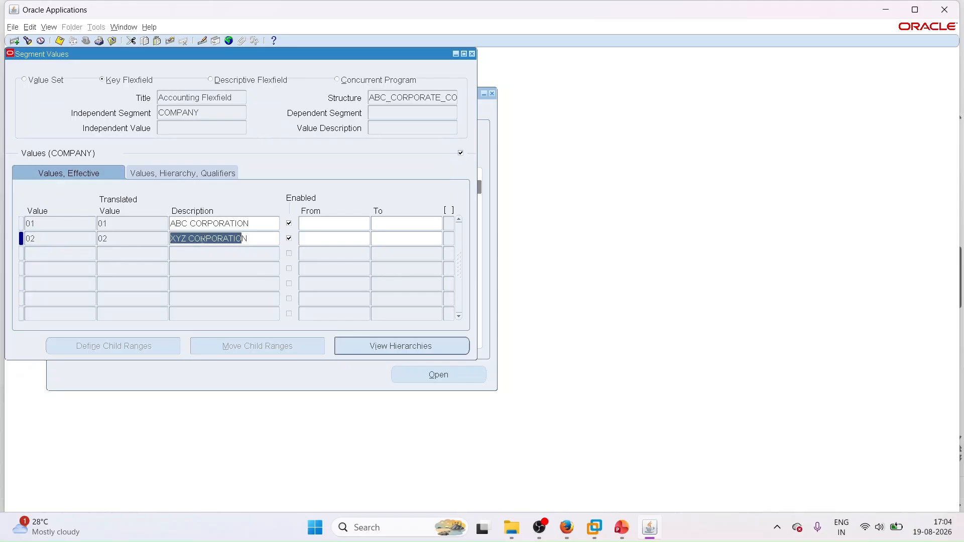
{"action": "left_click", "coordinate": [49, 239]}
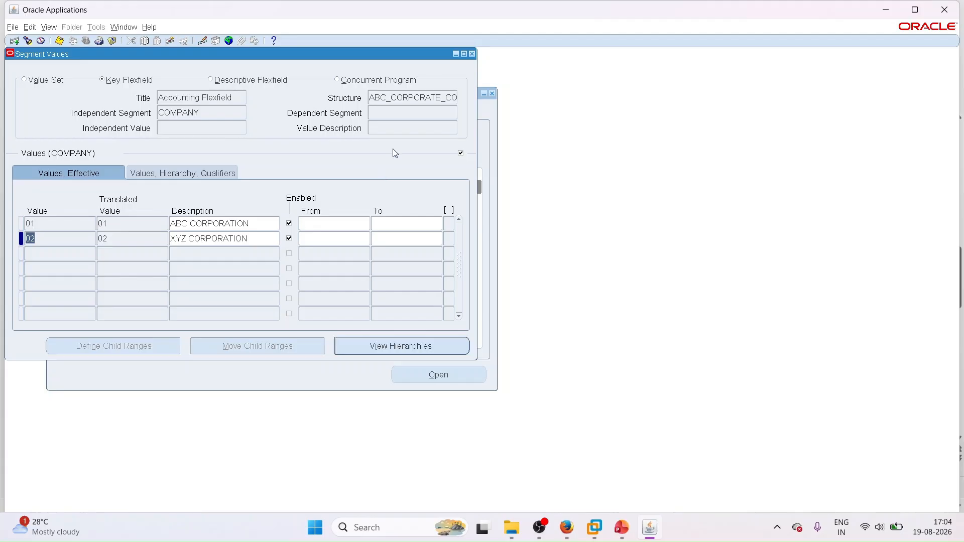
Step: Close the COMPANY values and start a new key flexfield value search for General Ledger with the title Accounting Flexfield
{"action": "left_click", "coordinate": [472, 53]}
{"action": "left_click", "coordinate": [338, 195]}
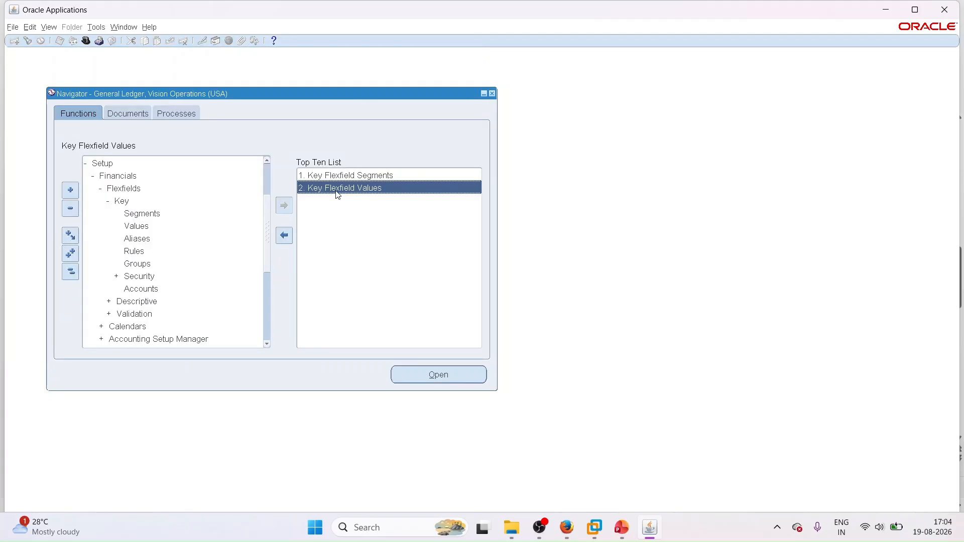
{"action": "double_click", "coordinate": [338, 195]}
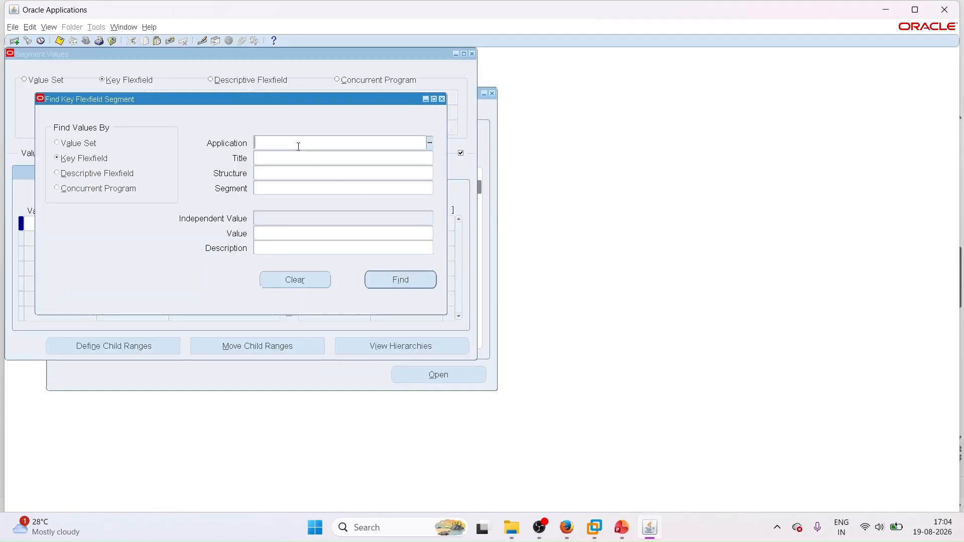
{"action": "type", "text": "GENERAL"}
{"action": "key", "text": "Tab"}
{"action": "type", "text": "ACC"}
{"action": "key", "text": "Tab"}
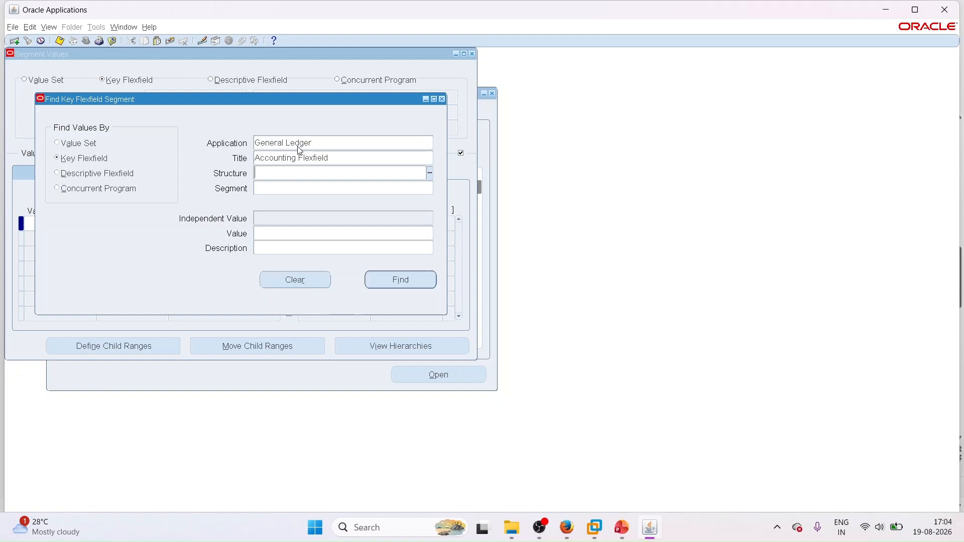
Step: Find the DEPARTMENT segment values in the ABC_CORPORATE_COA structure and view their hierarchy and qualifiers
{"action": "type", "text": "ABC"}
{"action": "key", "text": "Tab"}
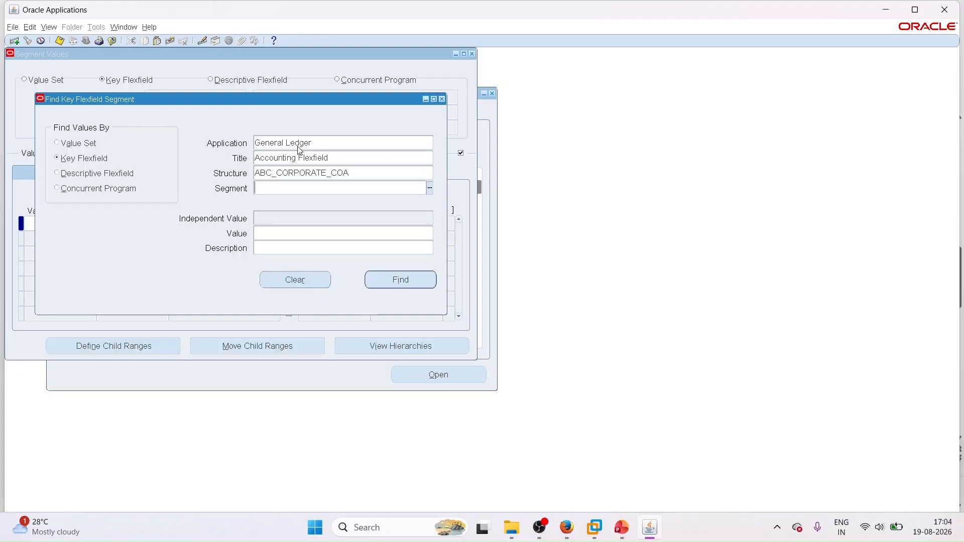
{"action": "type", "text": "DEP"}
{"action": "key", "text": "Tab"}
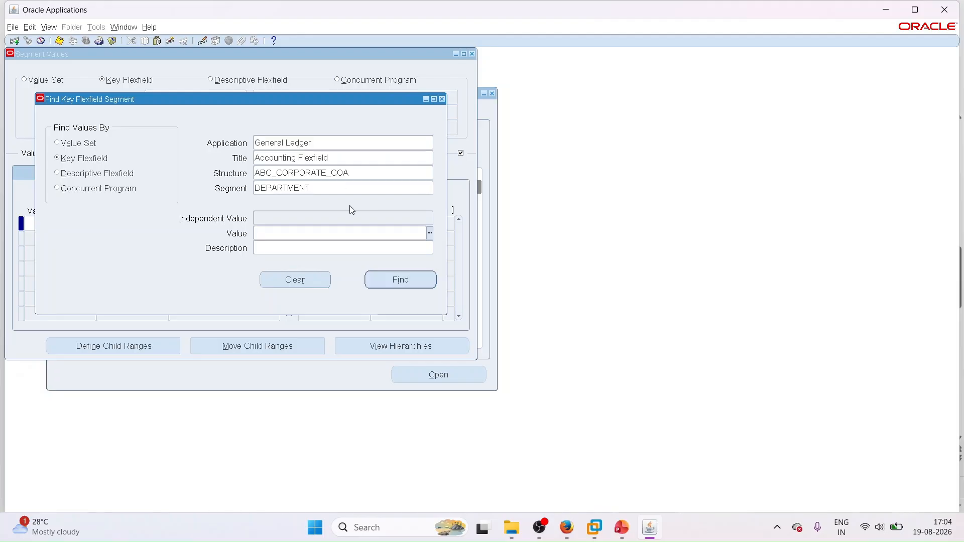
{"action": "left_click", "coordinate": [384, 281]}
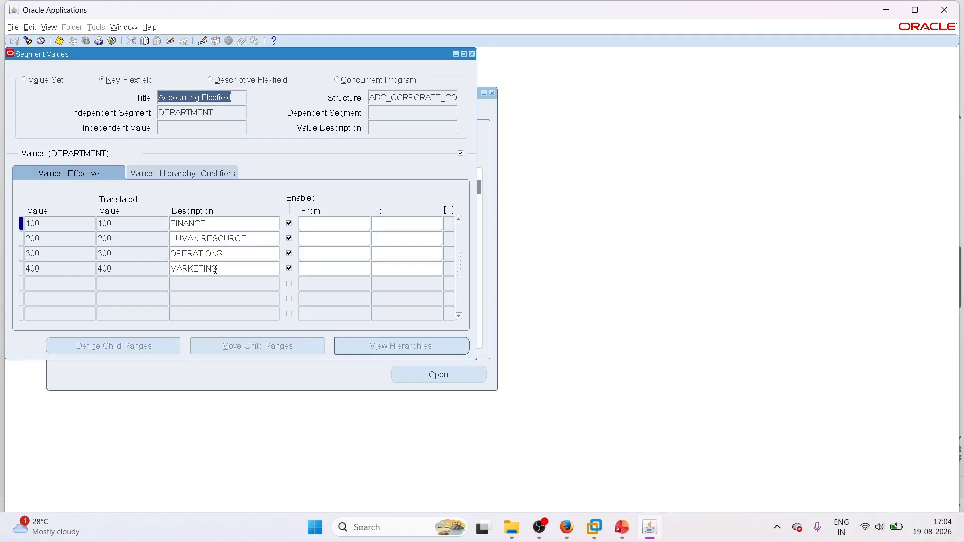
{"action": "left_click", "coordinate": [220, 175]}
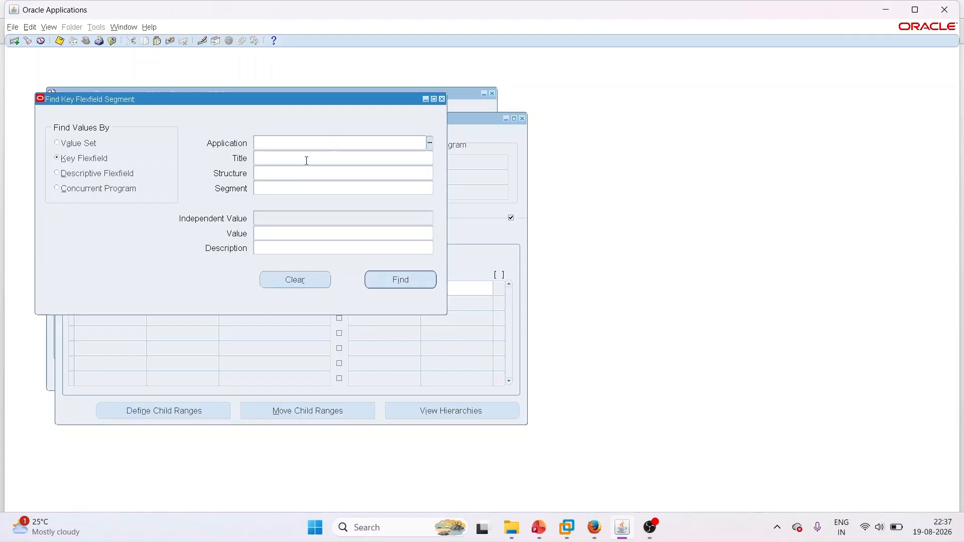
Step: Find the ACCOUNT segment values in General Ledger's Accounting Flexfield for the ABC_CORPORATE_COA structure
{"action": "type", "text": "general"}
{"action": "key", "text": "Tab"}
{"action": "type", "text": "acc"}
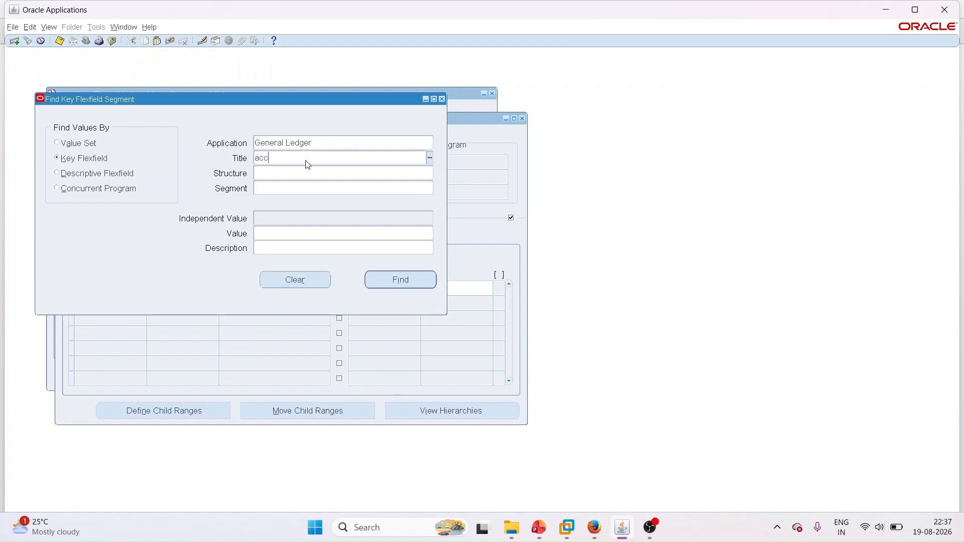
{"action": "key", "text": "Tab"}
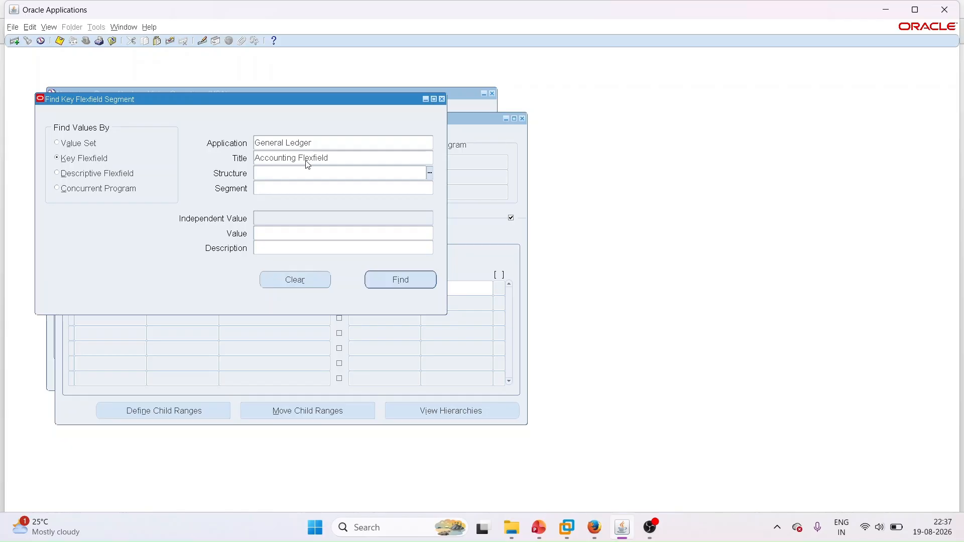
{"action": "type", "text": "ABC"}
{"action": "key", "text": "Tab"}
{"action": "type", "text": "acc"}
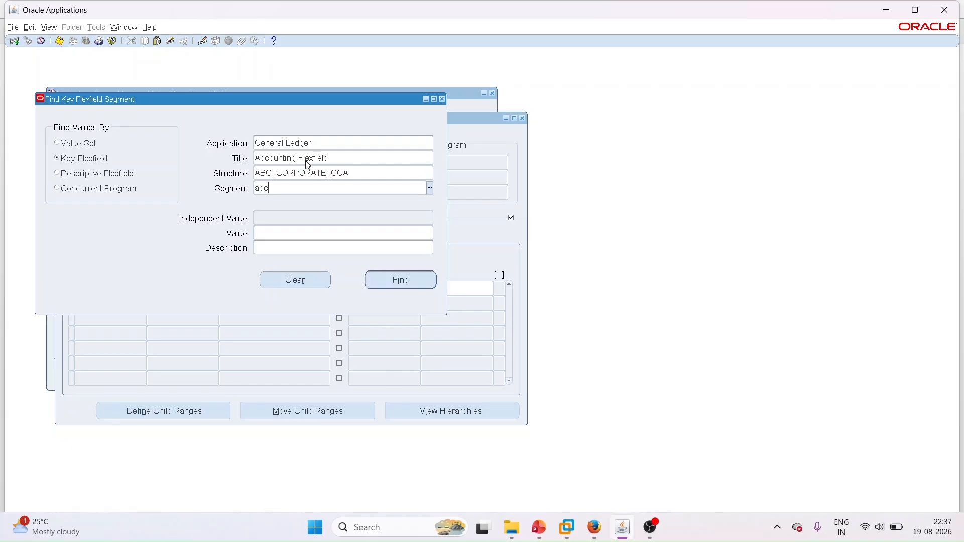
{"action": "key", "text": "Tab"}
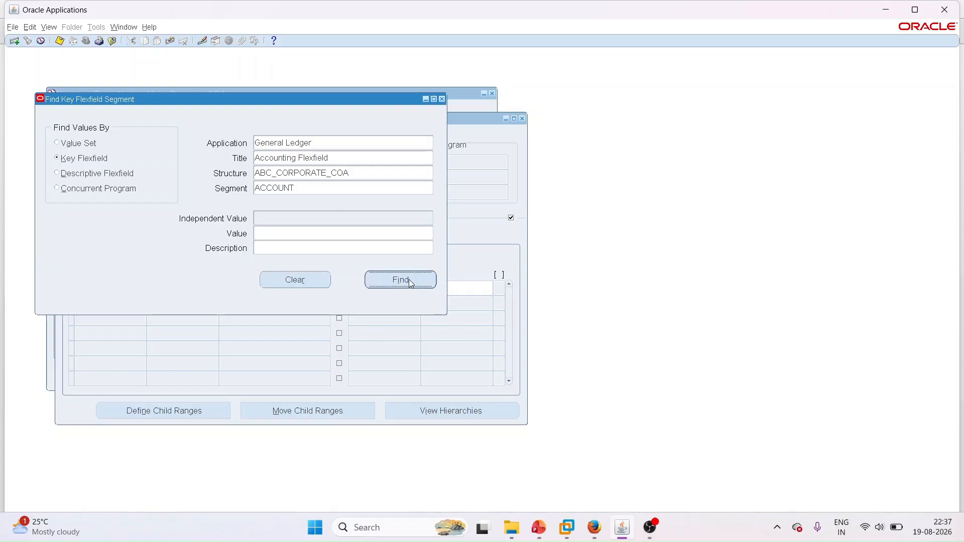
{"action": "left_click", "coordinate": [409, 279]}
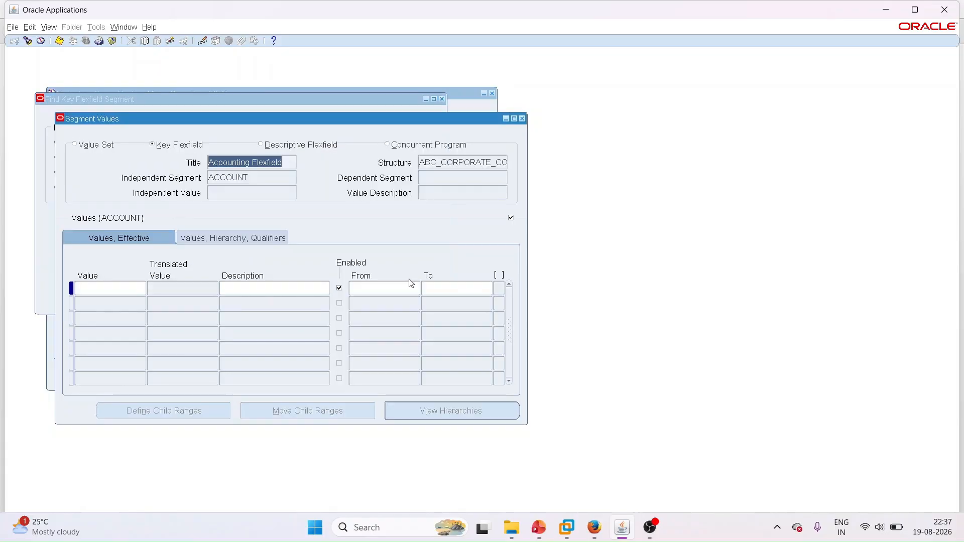
Step: Add the ACCOUNT segment value 600000 with the description OFFICE EXPENSE
{"action": "left_click", "coordinate": [122, 289]}
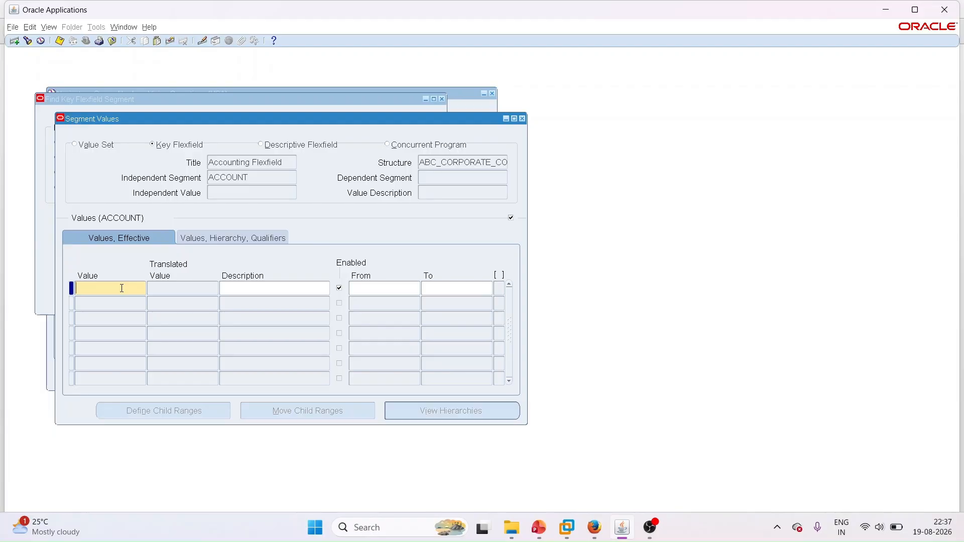
{"action": "type", "text": "6000"}
{"action": "type", "text": "00"}
{"action": "key", "text": "Tab"}
{"action": "key", "text": "Tab"}
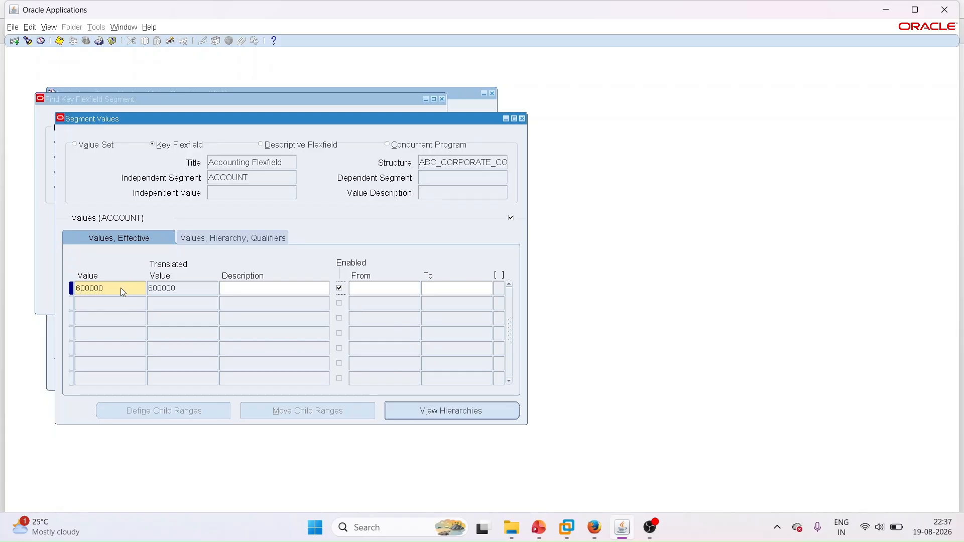
{"action": "key", "text": "shift+Tab"}
{"action": "type", "text": "ex"}
{"action": "key", "text": "BackSpace"}
{"action": "key", "text": "BackSpace"}
{"action": "key", "text": "Caps_Lock"}
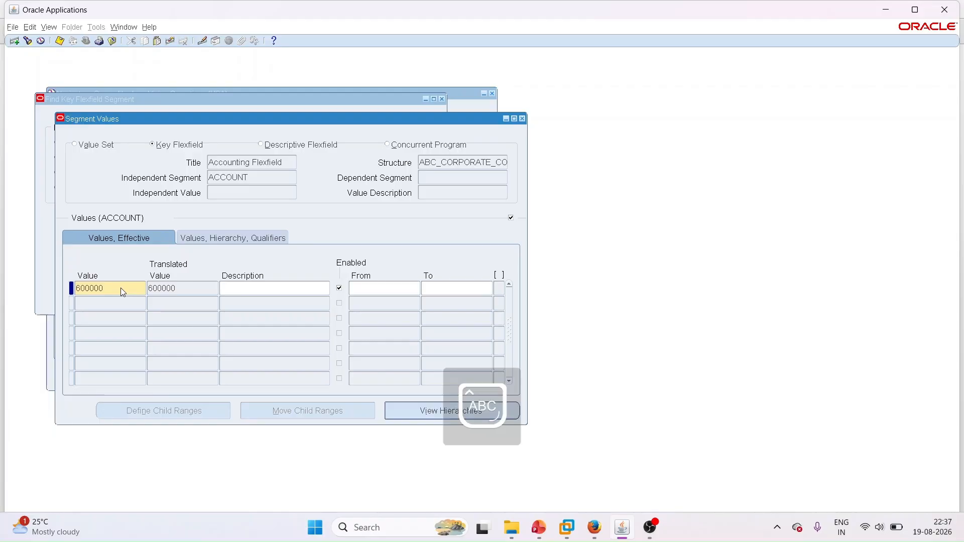
{"action": "type", "text": "OFFICE EXPENSE"}
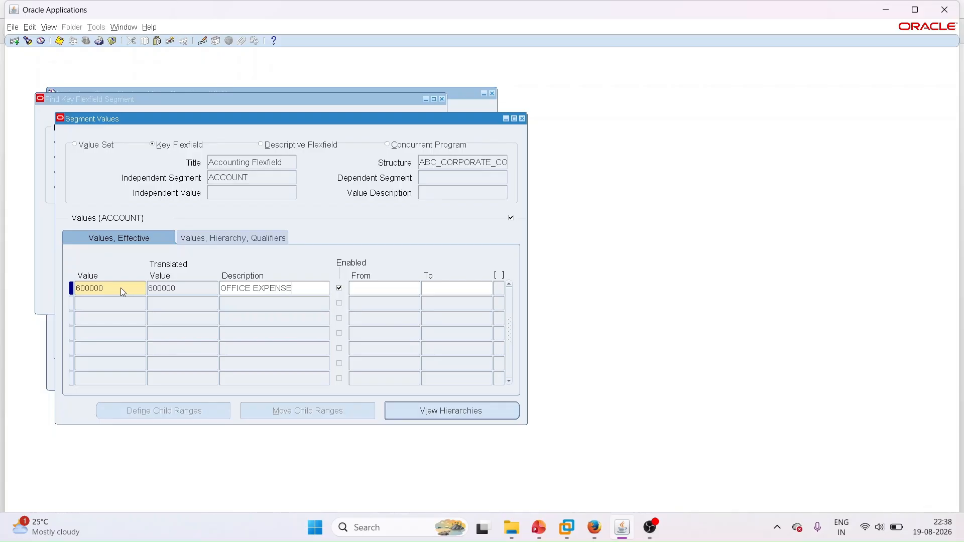
Step: Accept the qualifiers of value 600000: budgeting and posting Yes, account type Expense, third party control account and reconcile No
{"action": "left_click", "coordinate": [245, 241]}
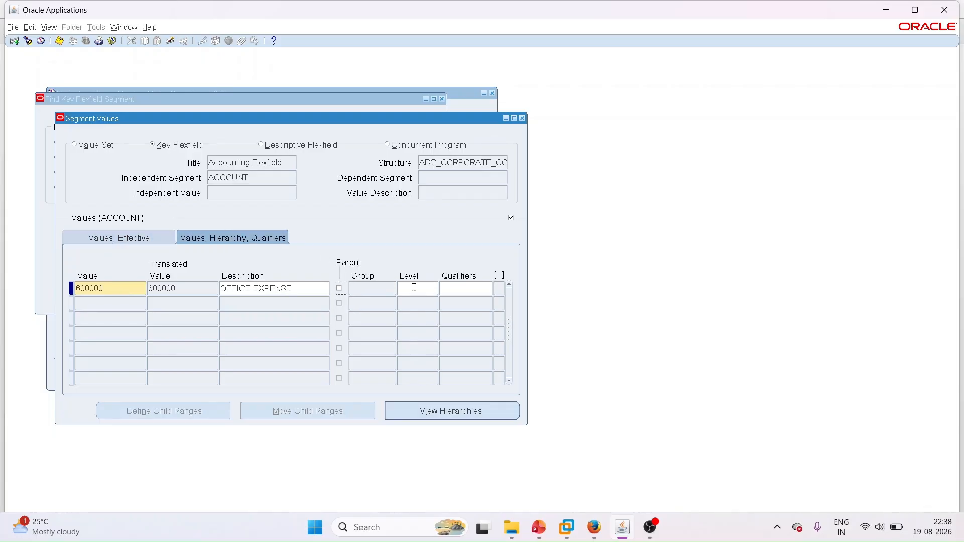
{"action": "left_click", "coordinate": [471, 286]}
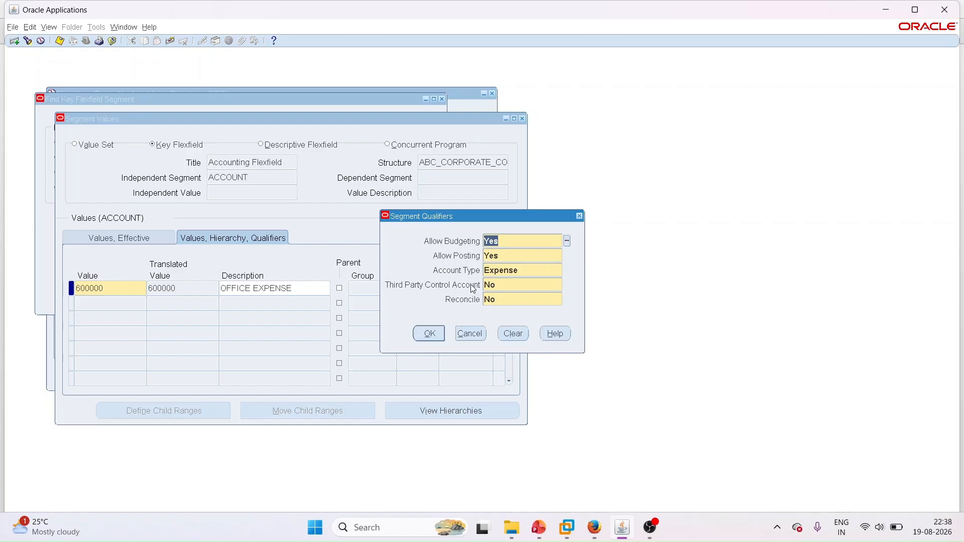
{"action": "left_click", "coordinate": [430, 337]}
{"action": "left_click", "coordinate": [430, 334]}
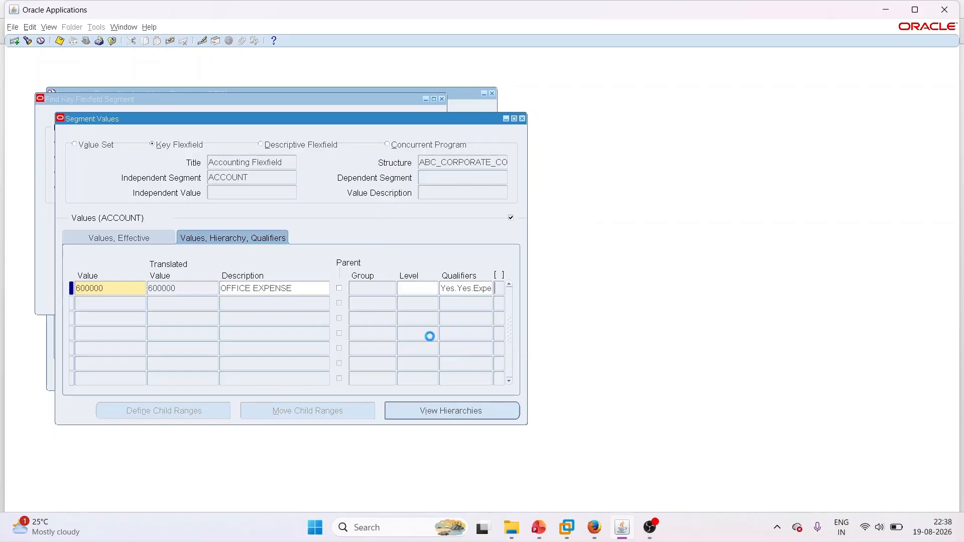
Step: Add account value 610000 with the description TRAVEL EXPENSE and accept its qualifiers with account type Expense
{"action": "left_click", "coordinate": [97, 303]}
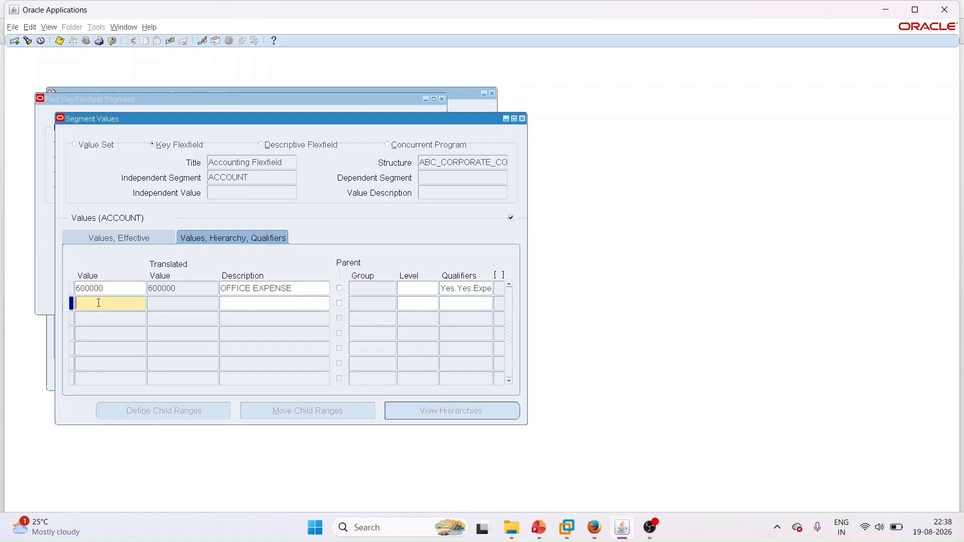
{"action": "type", "text": "610000"}
{"action": "key", "text": "Tab"}
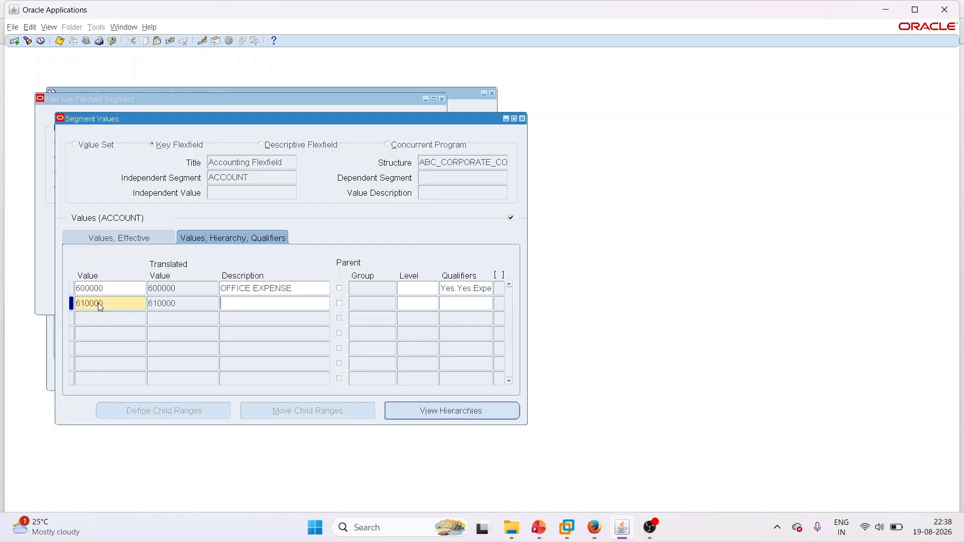
{"action": "type", "text": "TRAVEL EXPENSE"}
{"action": "left_click", "coordinate": [462, 303]}
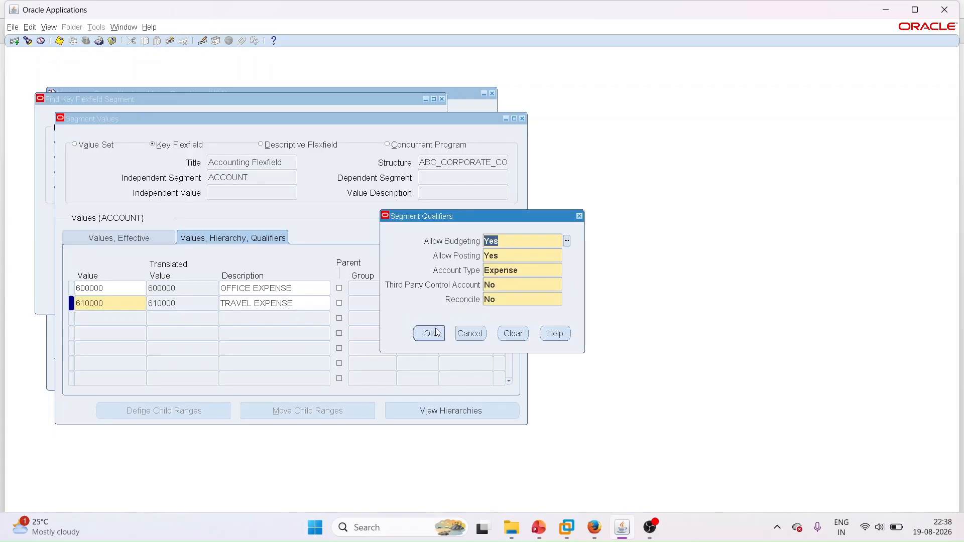
{"action": "left_click", "coordinate": [429, 335]}
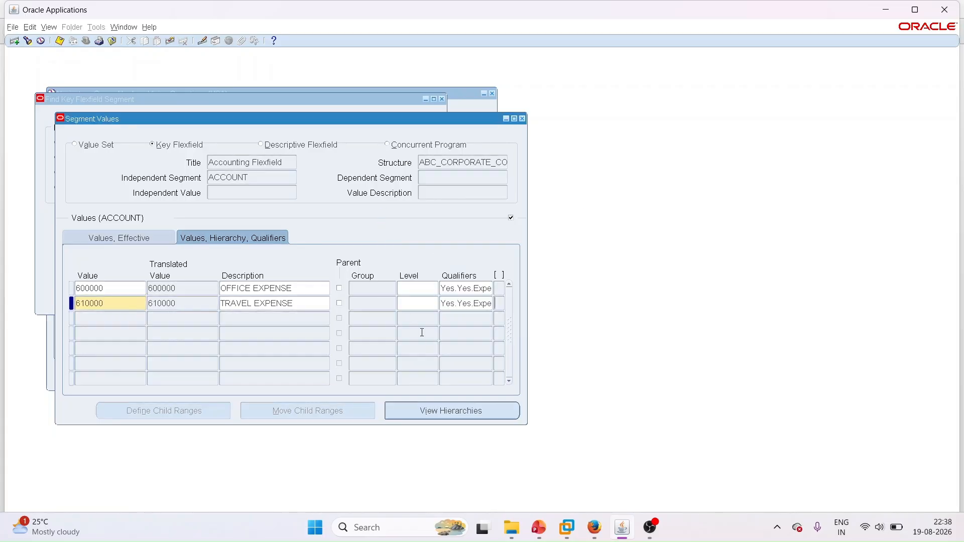
Step: Add account value 620000 with the description TELEPHONE EXPENSE and accept its qualifiers with account type Expense
{"action": "left_click", "coordinate": [97, 316]}
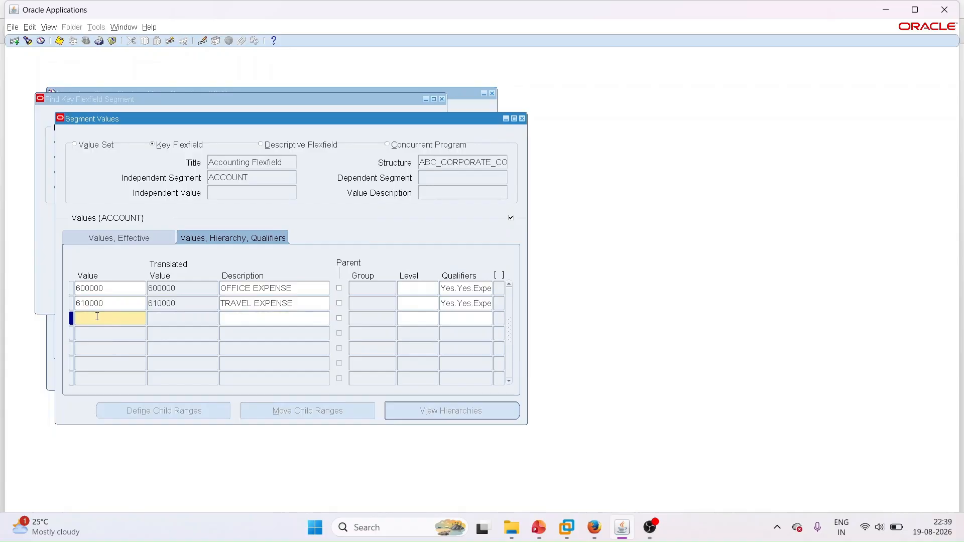
{"action": "type", "text": "620000"}
{"action": "key", "text": "Tab"}
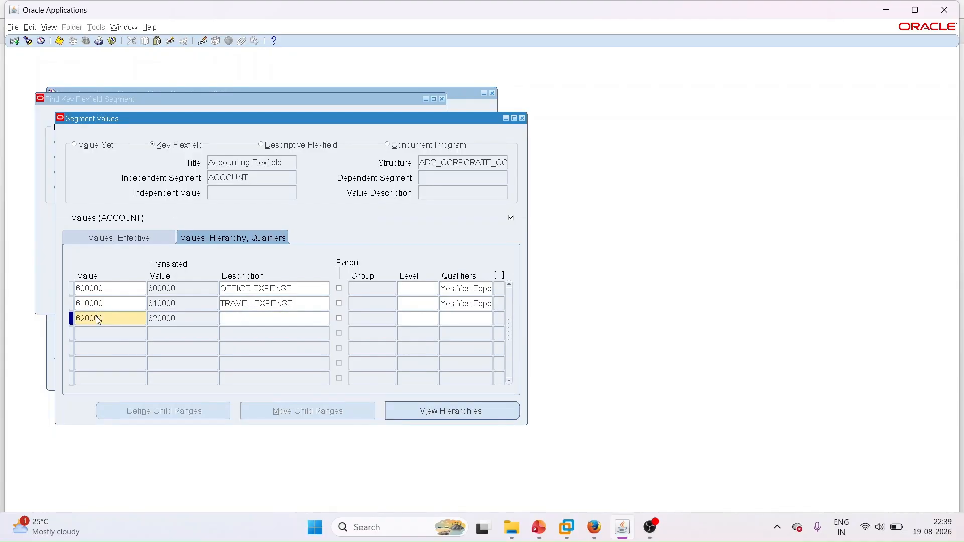
{"action": "type", "text": "TELEPHONE EXPENSE"}
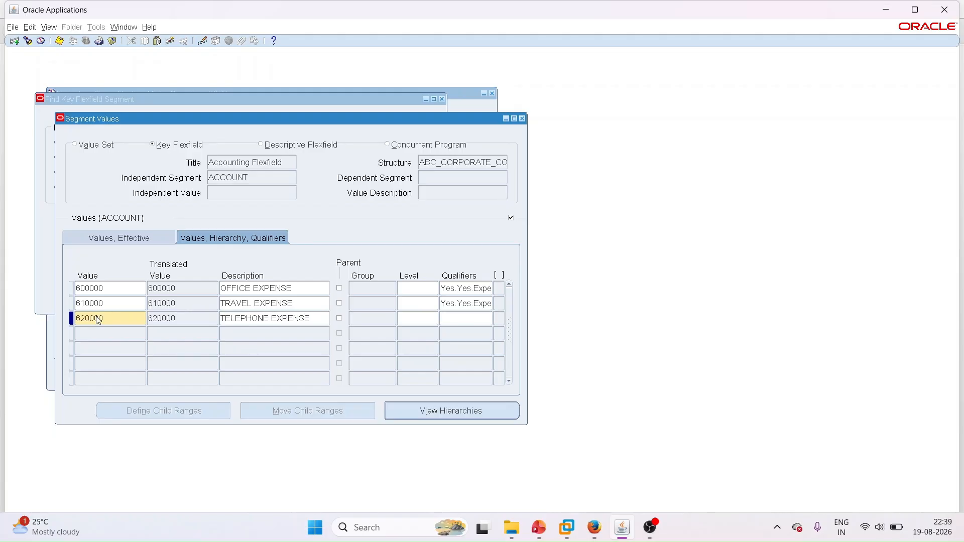
{"action": "left_click", "coordinate": [452, 319]}
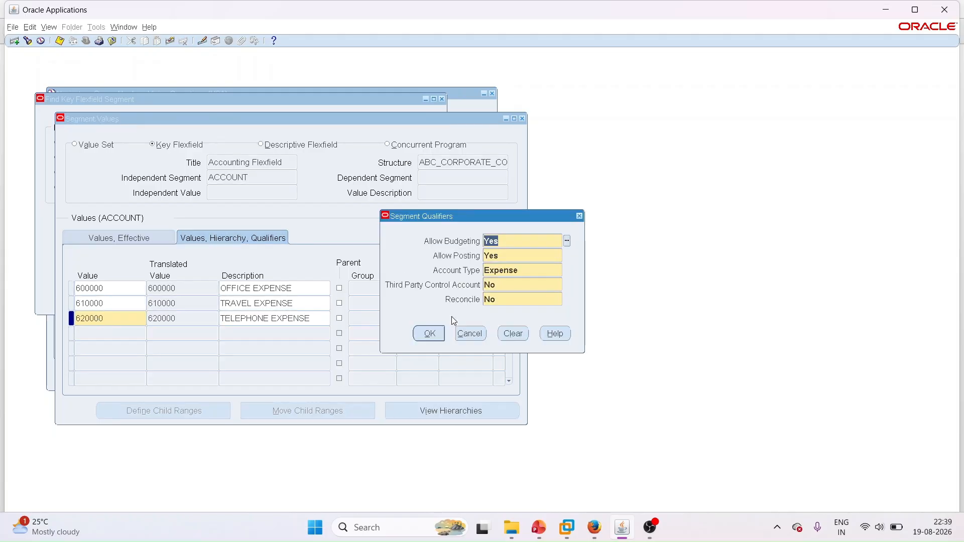
{"action": "left_click", "coordinate": [434, 334]}
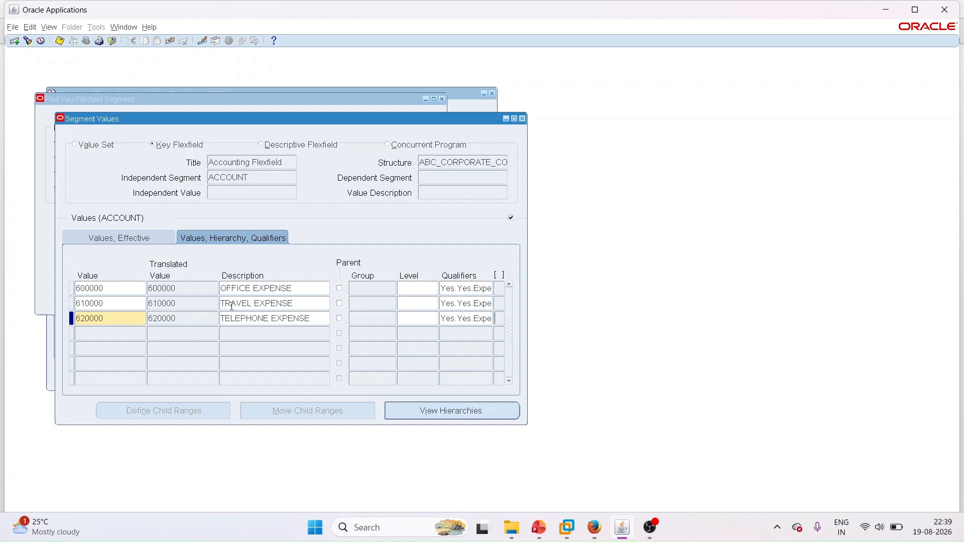
Step: Save the ACCOUNT segment values and close their form, acknowledging the hierarchy compile note
{"action": "key", "text": "ctrl+s"}
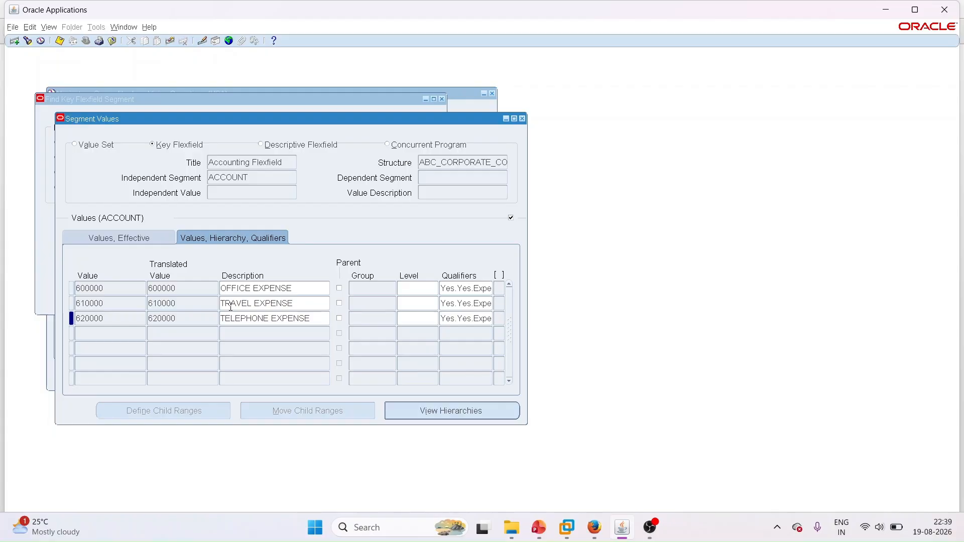
{"action": "left_click", "coordinate": [523, 118]}
{"action": "left_click", "coordinate": [569, 301]}
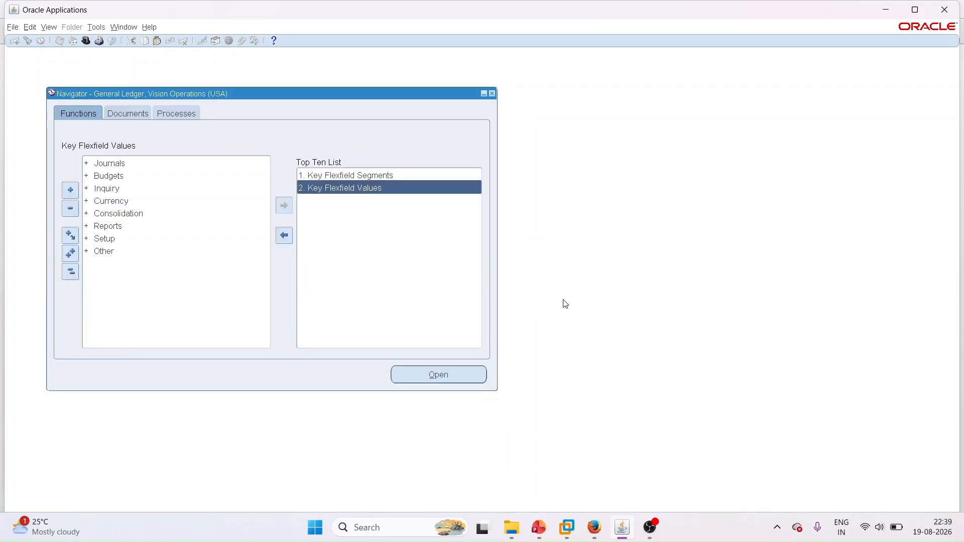
Step: Find the PROJECT segment values in General Ledger's Accounting Flexfield for the ABC_CORPORATE_COA structure
{"action": "double_click", "coordinate": [350, 189]}
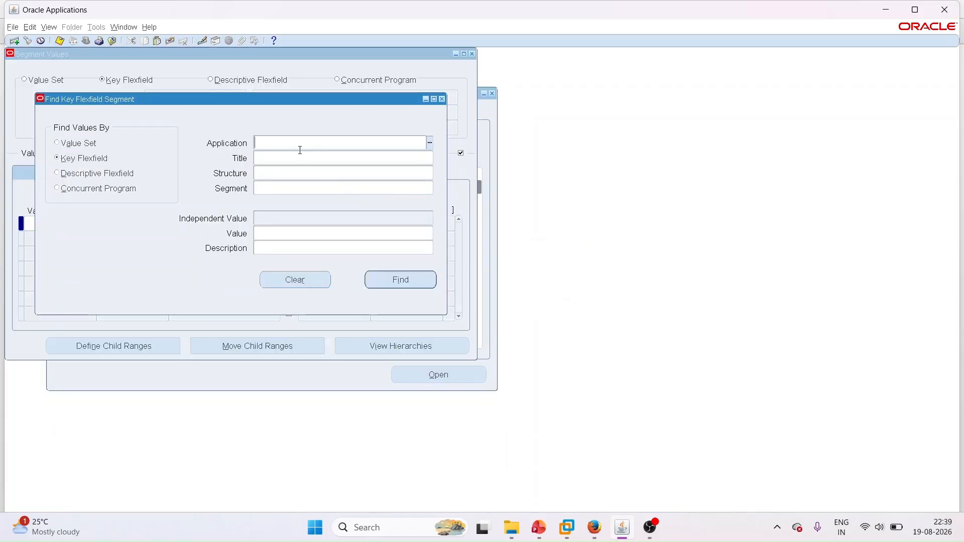
{"action": "type", "text": "GENERAL"}
{"action": "key", "text": "Tab"}
{"action": "type", "text": "ACC"}
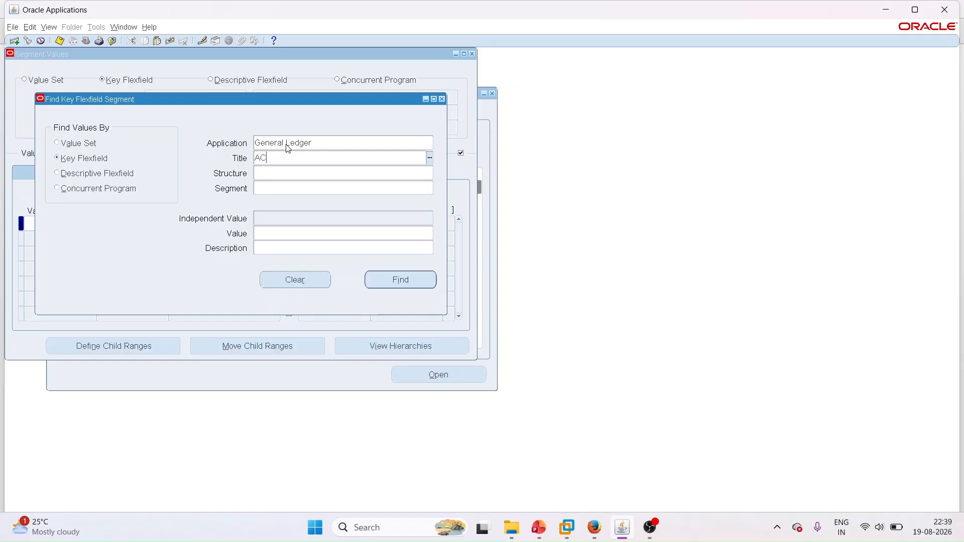
{"action": "key", "text": "Tab"}
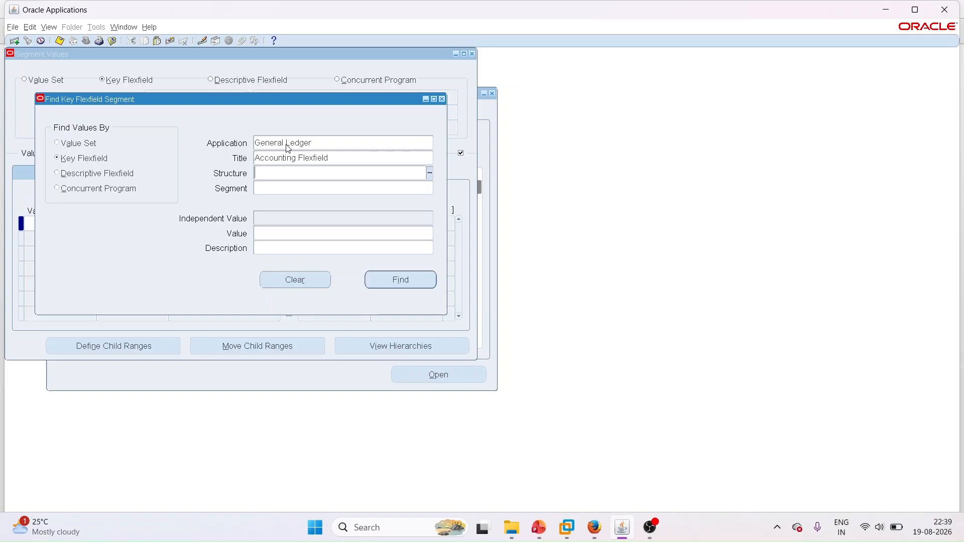
{"action": "type", "text": "ABC"}
{"action": "key", "text": "Tab"}
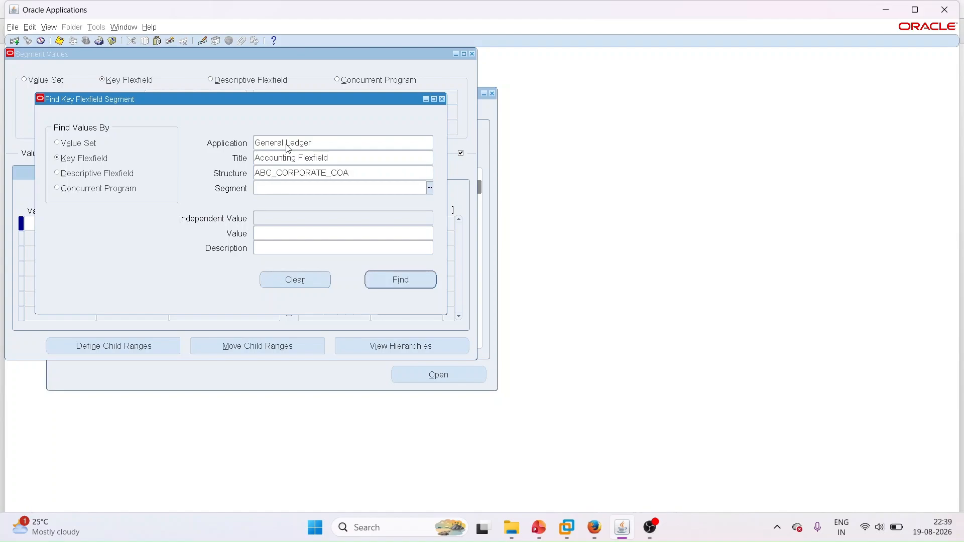
{"action": "type", "text": "PRO"}
{"action": "key", "text": "Tab"}
{"action": "left_click", "coordinate": [396, 281]}
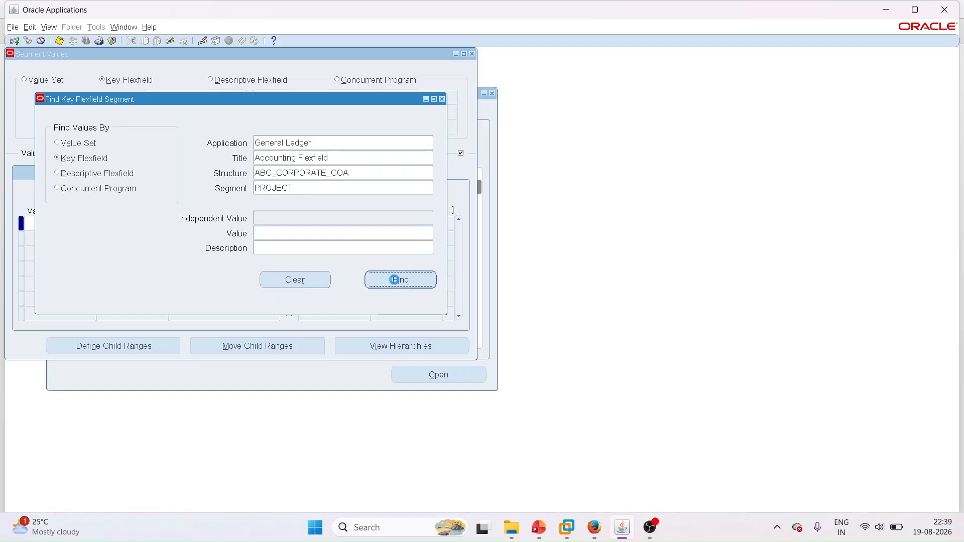
Step: Add project value 010 with the description PROJECT A and accept its qualifiers with budgeting and posting Yes
{"action": "left_click", "coordinate": [52, 224]}
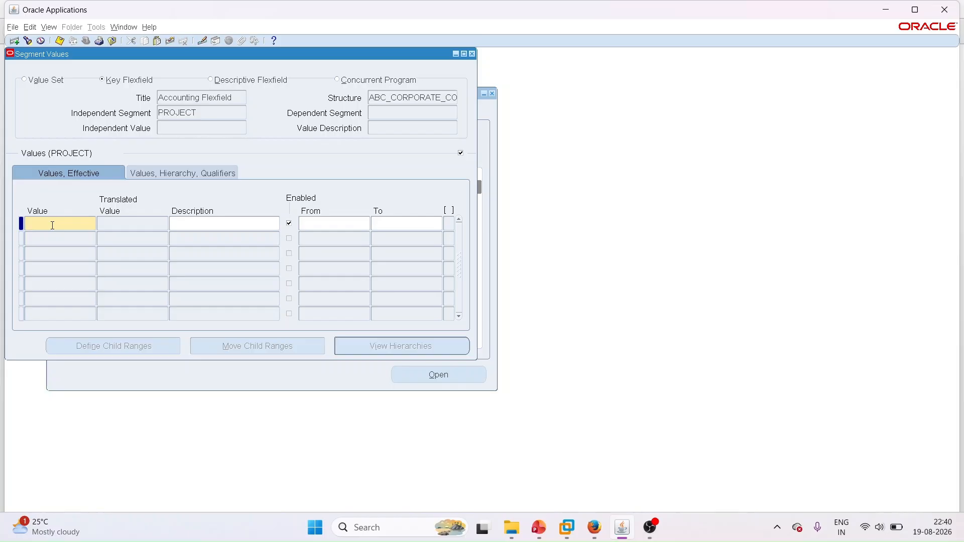
{"action": "type", "text": "010"}
{"action": "left_click", "coordinate": [185, 224]}
{"action": "type", "text": "PRO"}
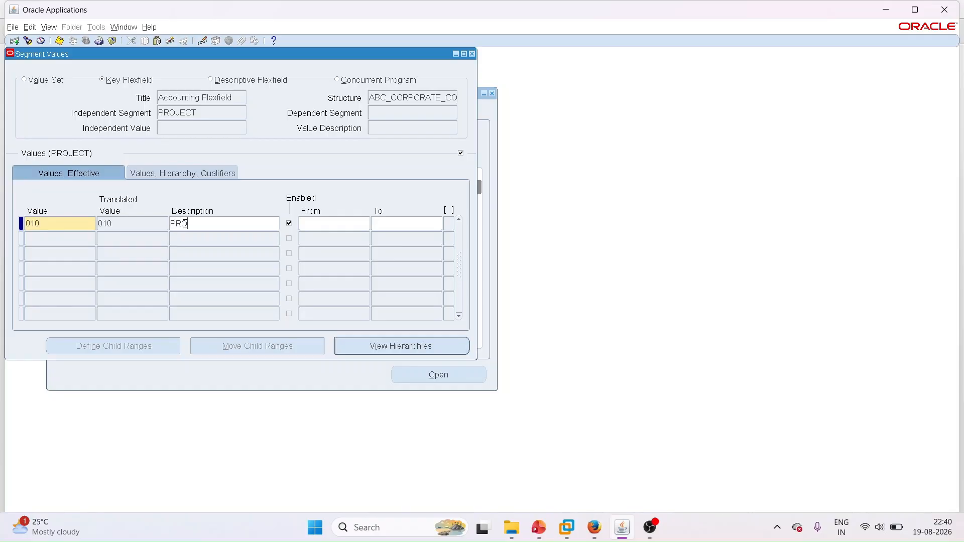
{"action": "type", "text": "JECT A"}
{"action": "left_click", "coordinate": [217, 174]}
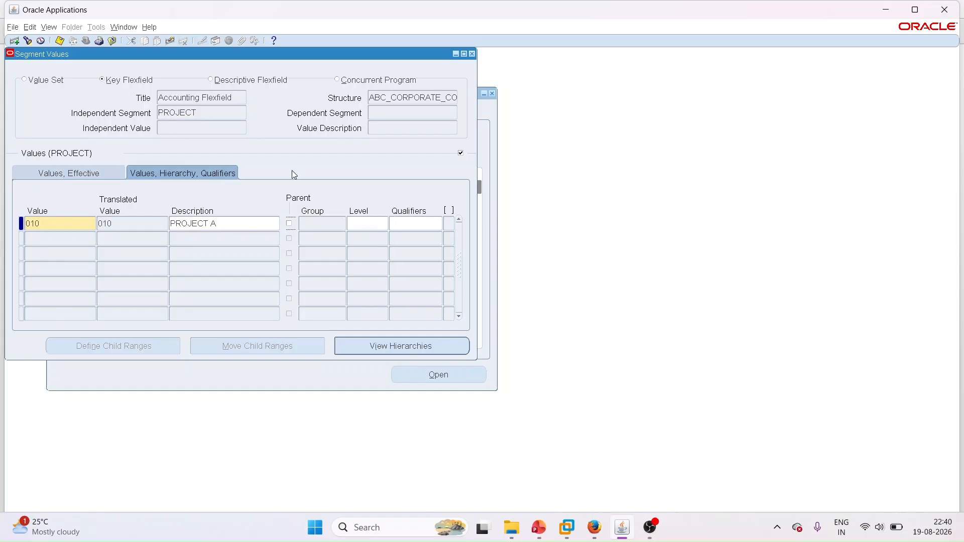
{"action": "left_click", "coordinate": [410, 224]}
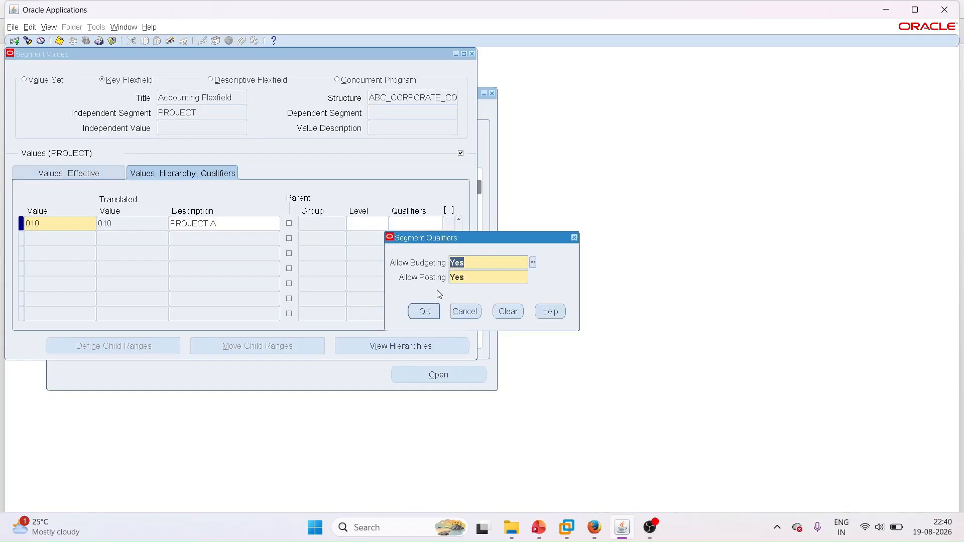
{"action": "left_click", "coordinate": [419, 313]}
Step: Add project value 020 with the description PROJECT B and accept its qualifiers with budgeting and posting Yes
{"action": "left_click", "coordinate": [55, 239]}
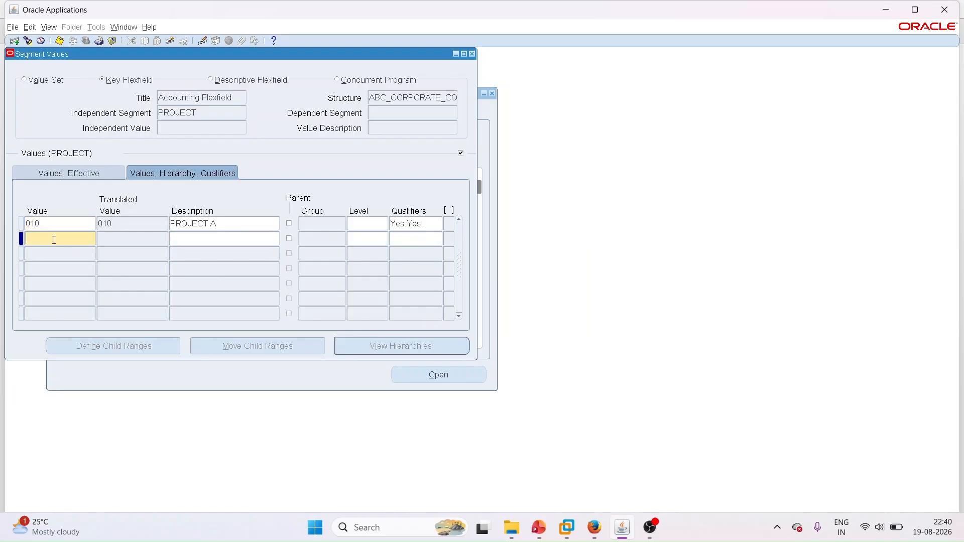
{"action": "type", "text": "020"}
{"action": "left_click", "coordinate": [177, 238]}
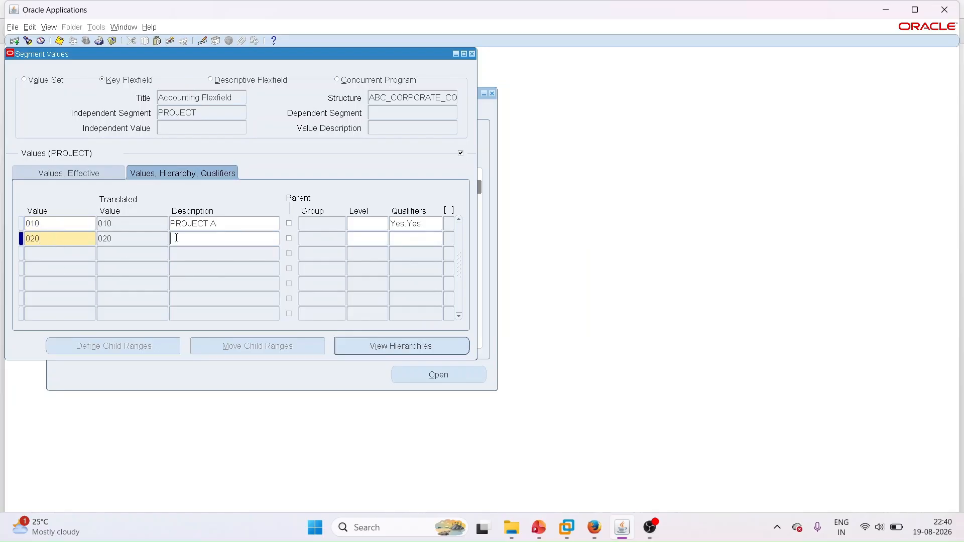
{"action": "type", "text": "PROJECT B"}
{"action": "left_click", "coordinate": [404, 240]}
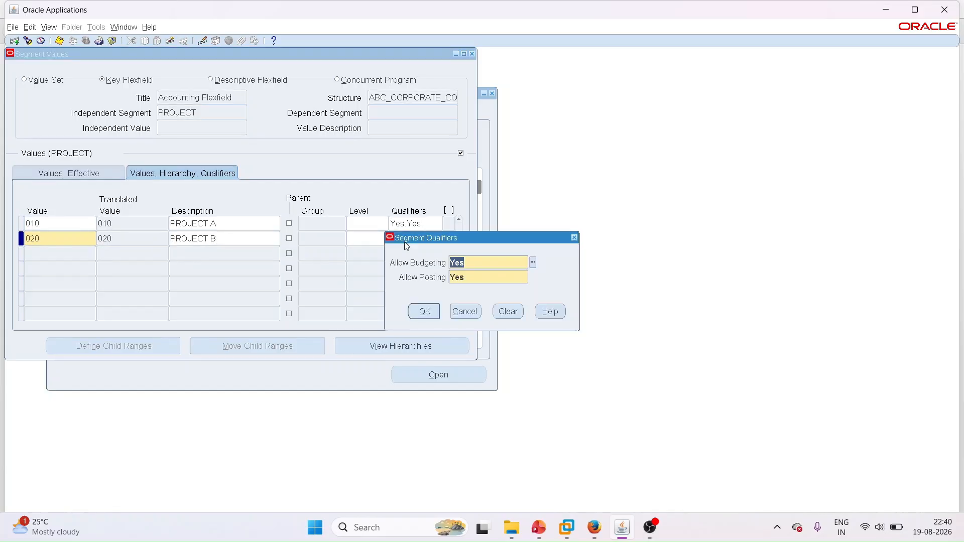
{"action": "left_click", "coordinate": [425, 312]}
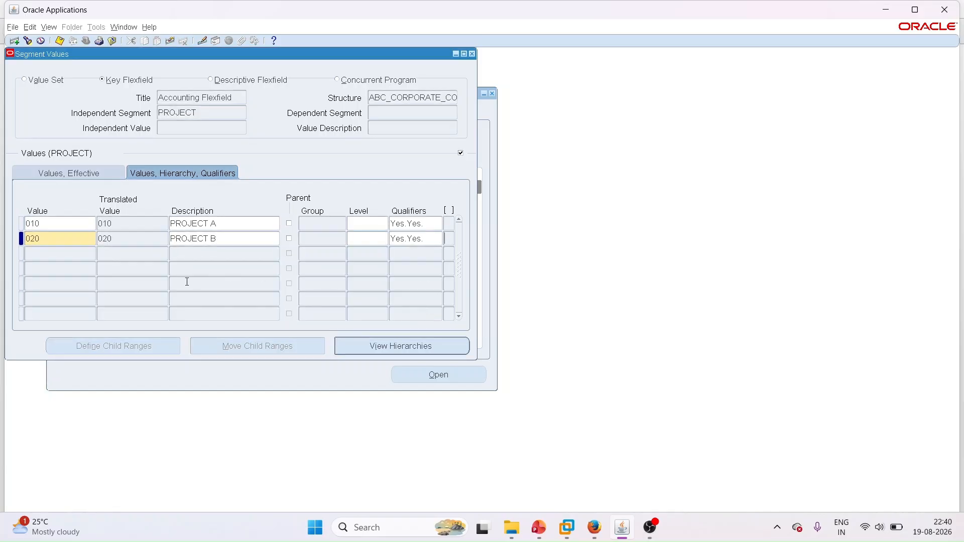
Step: Save the PROJECT segment values and close their form, acknowledging the hierarchy compile note
{"action": "key", "text": "ctrl+s"}
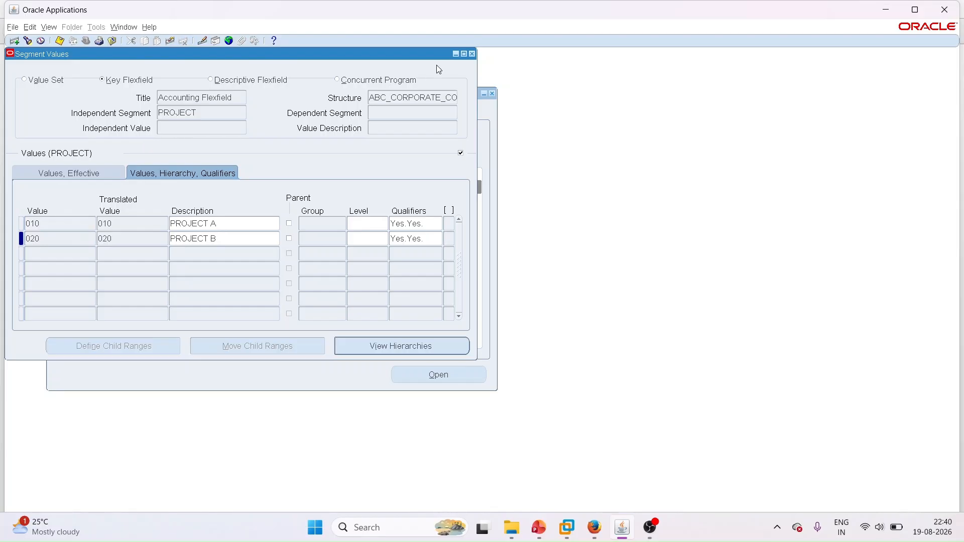
{"action": "left_click", "coordinate": [473, 54]}
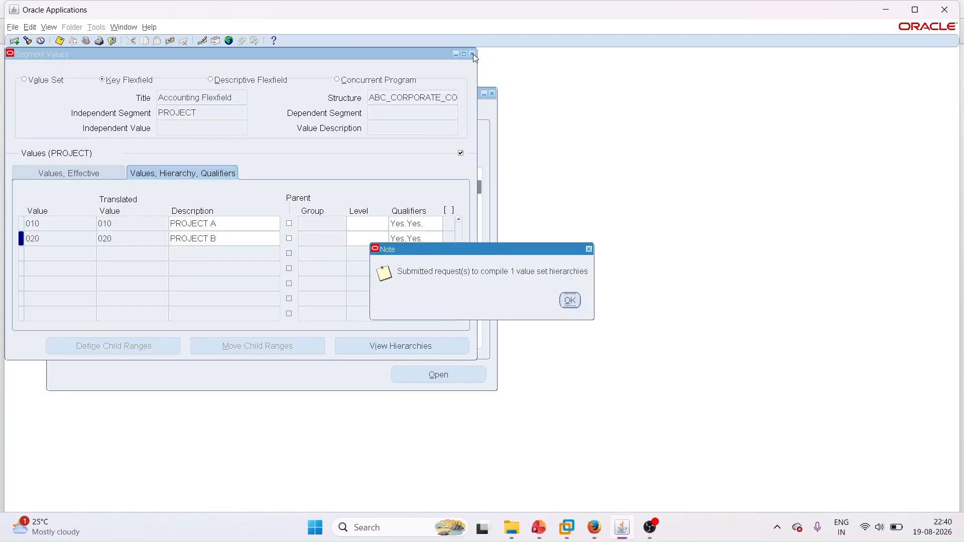
{"action": "left_click", "coordinate": [570, 300]}
Step: Find the LOCATION segment values in General Ledger's Accounting Flexfield for the ABC_CORPORATE_COA structure
{"action": "double_click", "coordinate": [342, 189]}
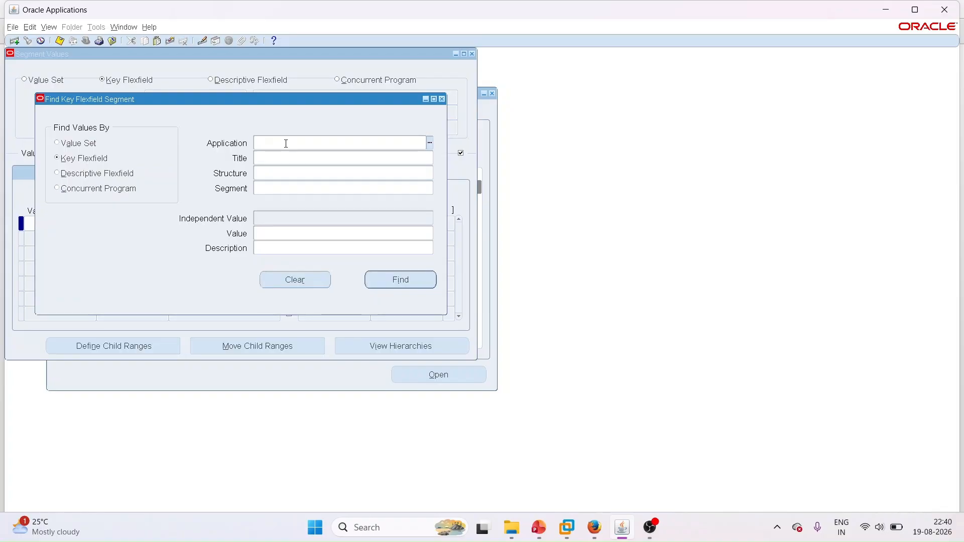
{"action": "type", "text": "GENE"}
{"action": "key", "text": "Tab"}
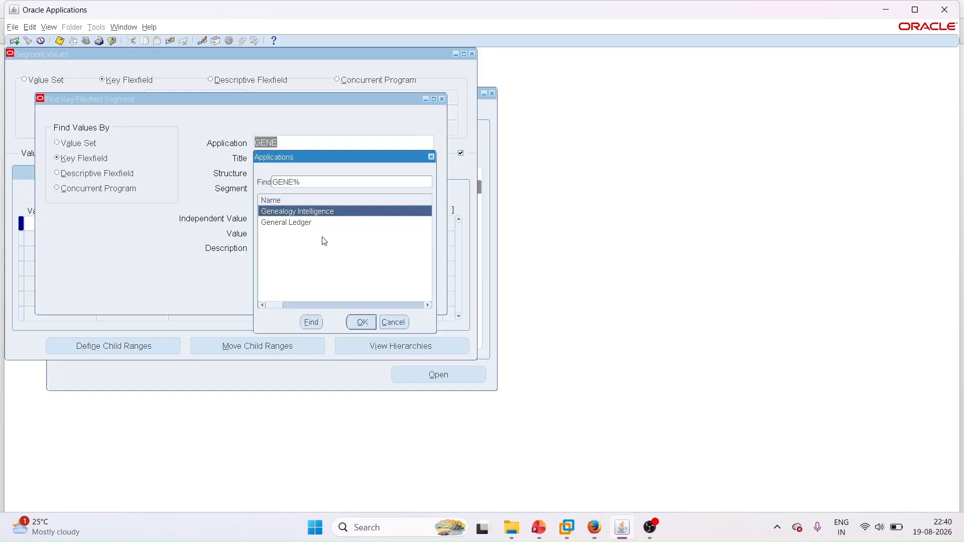
{"action": "left_click", "coordinate": [307, 223]}
{"action": "left_click", "coordinate": [362, 322]}
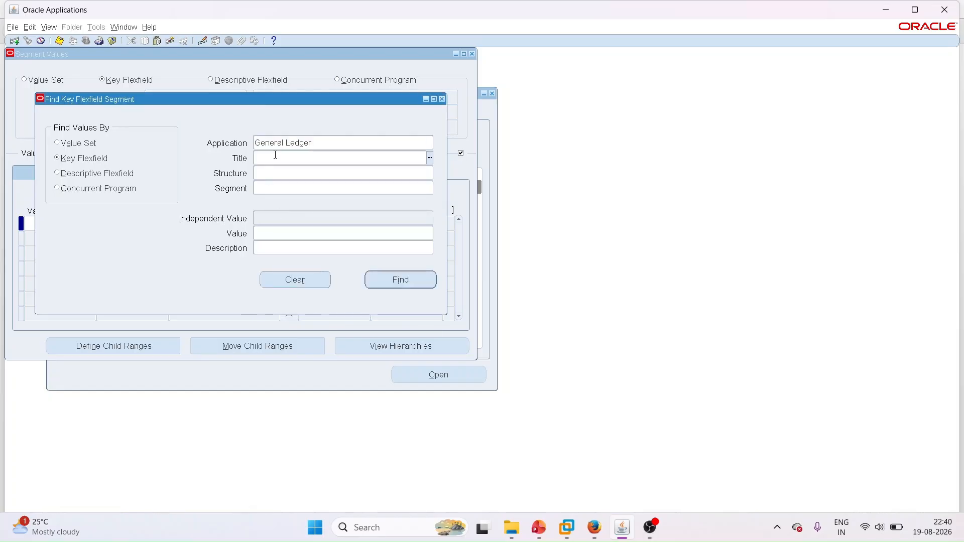
{"action": "type", "text": "ACC"}
{"action": "key", "text": "Tab"}
{"action": "type", "text": "ABC"}
{"action": "key", "text": "Tab"}
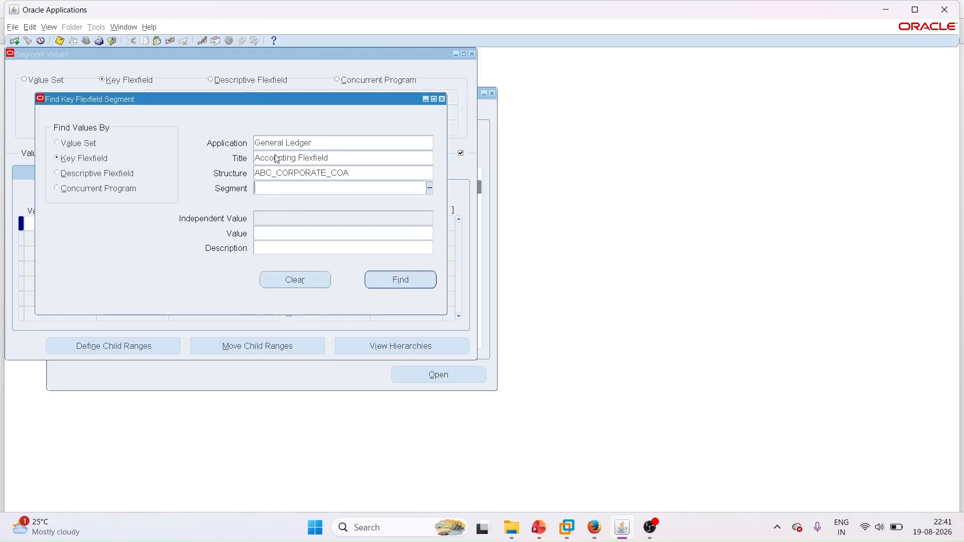
{"action": "type", "text": "LO"}
{"action": "key", "text": "Tab"}
{"action": "left_click", "coordinate": [399, 280]}
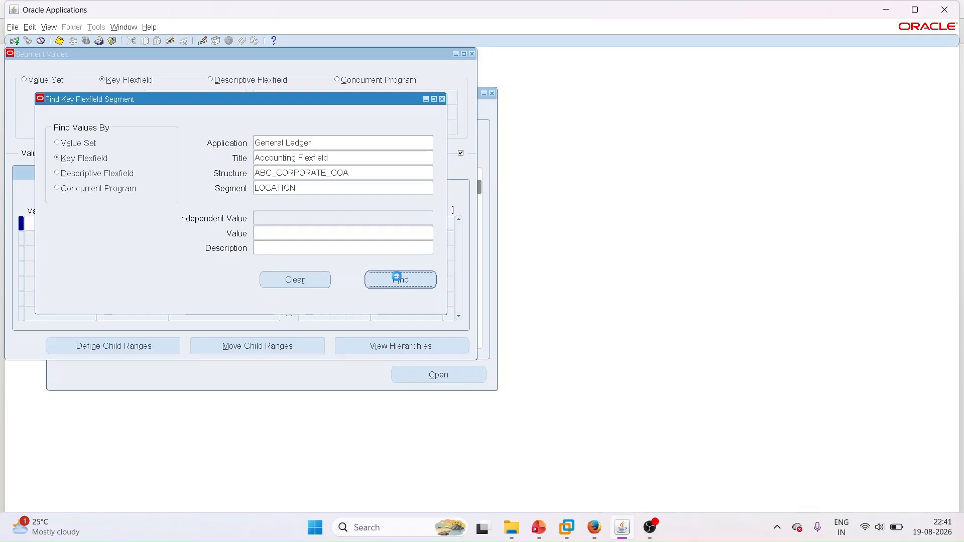
Step: Add location value 001 with the description HYDERABAD and accept its qualifiers with budgeting and posting Yes
{"action": "left_click", "coordinate": [52, 224]}
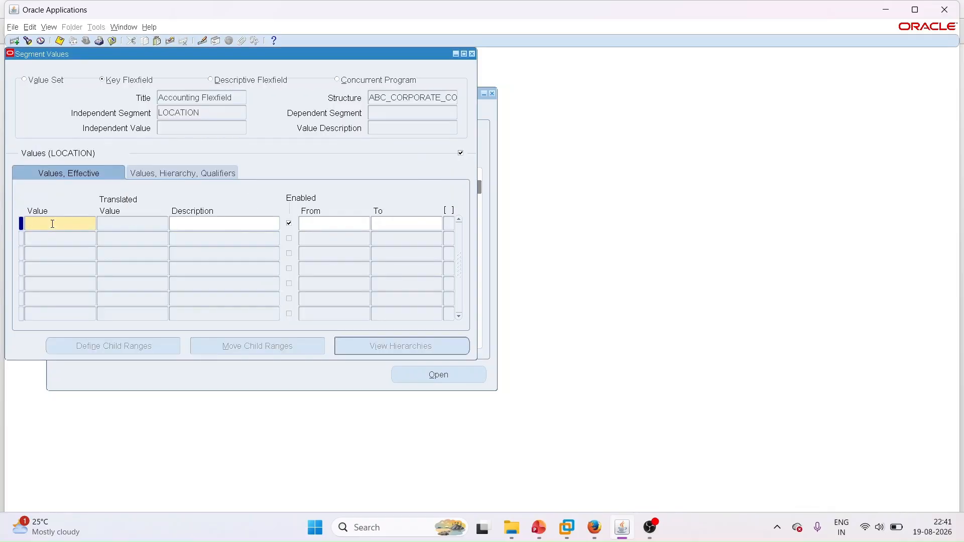
{"action": "type", "text": "001"}
{"action": "left_click", "coordinate": [181, 224]}
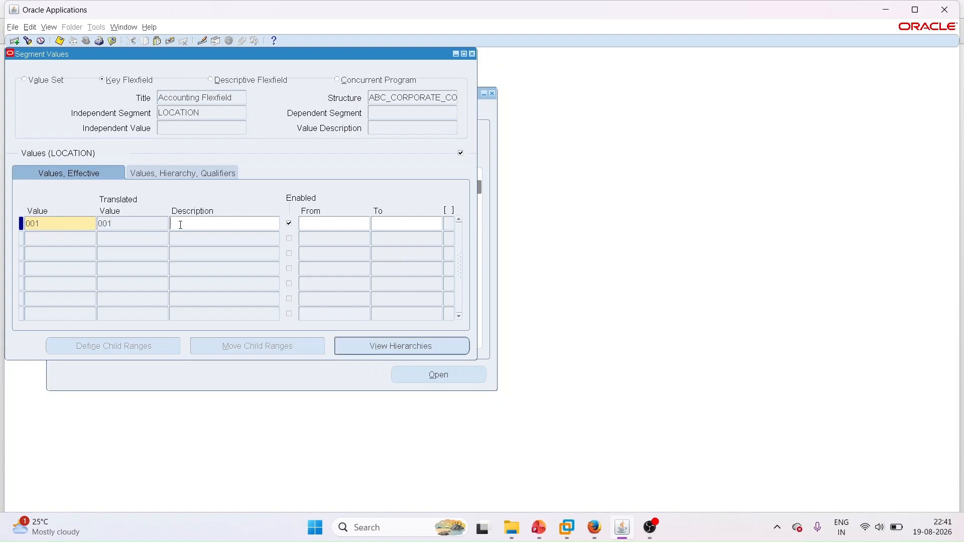
{"action": "type", "text": "HYDERABAD"}
{"action": "left_click", "coordinate": [210, 169]}
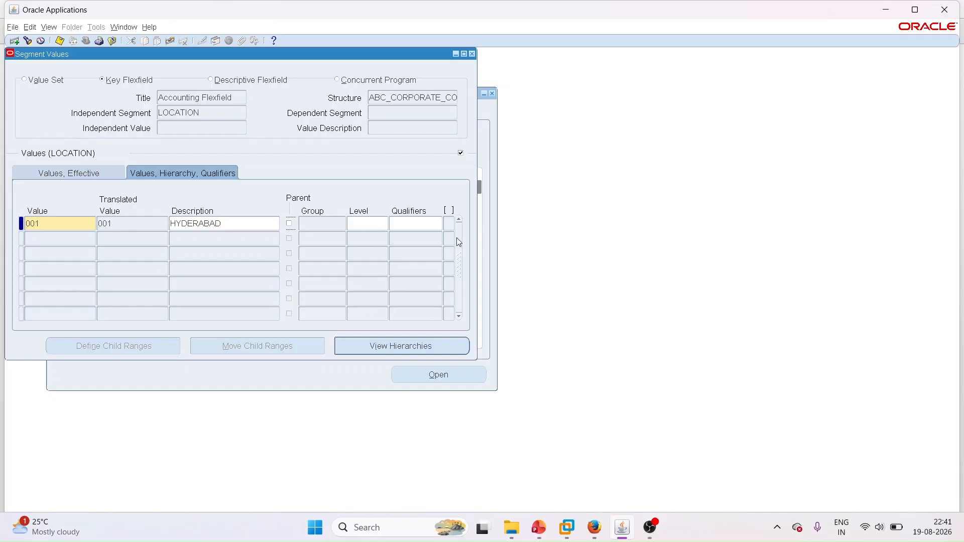
{"action": "left_click", "coordinate": [416, 221]}
{"action": "left_click", "coordinate": [427, 314]}
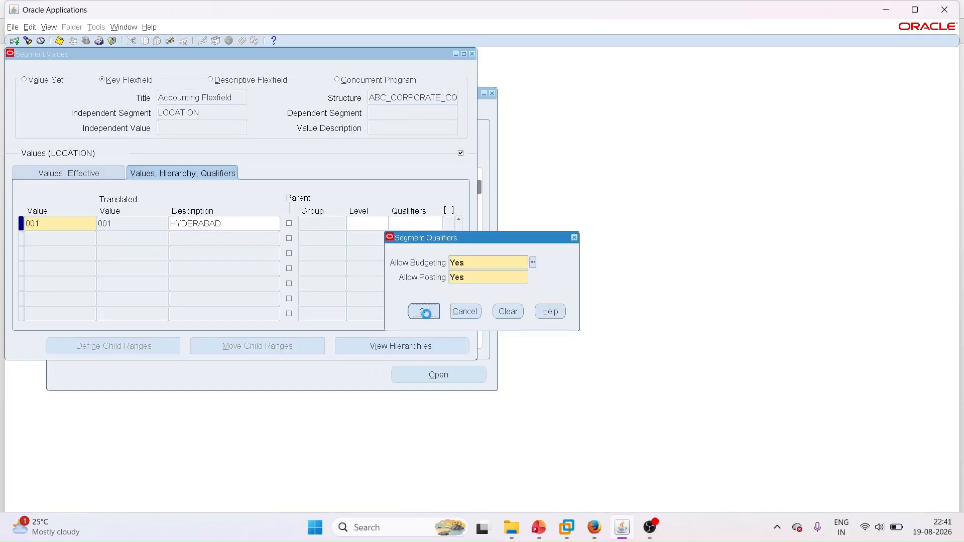
Step: Add location value 002 with the description GUNTUR, accept its qualifiers with budgeting and posting Yes, and save the values
{"action": "left_click", "coordinate": [45, 237]}
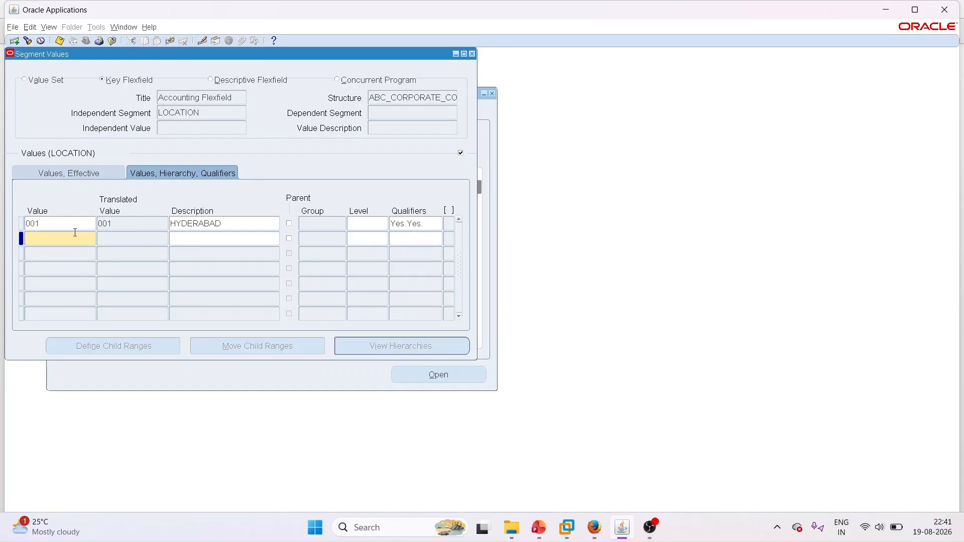
{"action": "type", "text": "002"}
{"action": "left_click", "coordinate": [186, 241]}
{"action": "type", "text": "GUNTUR"}
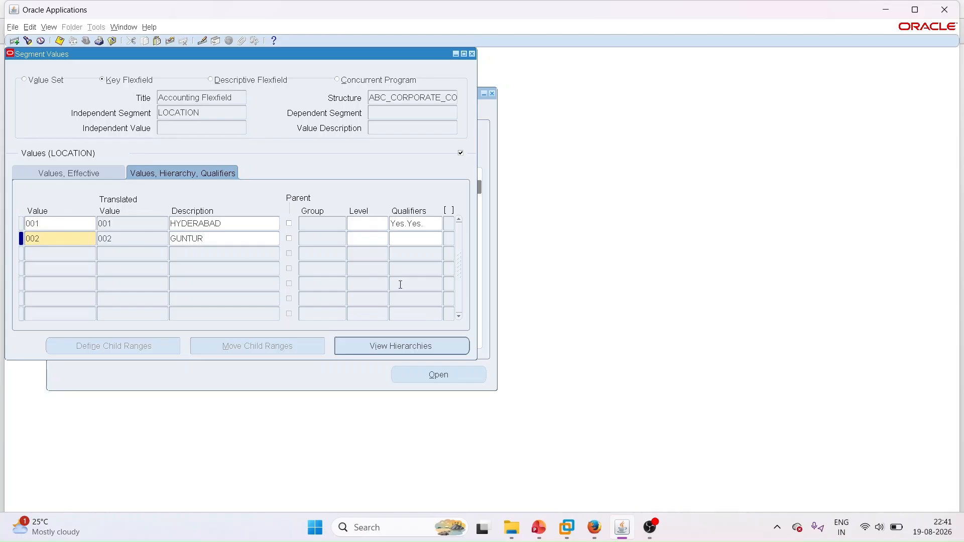
{"action": "left_click", "coordinate": [406, 223]}
{"action": "left_click", "coordinate": [424, 312]}
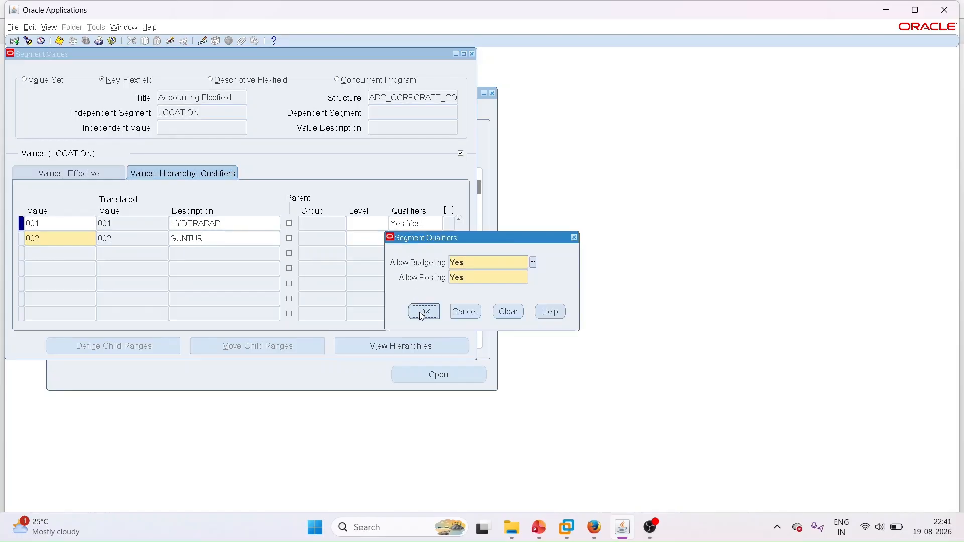
{"action": "left_click", "coordinate": [407, 243]}
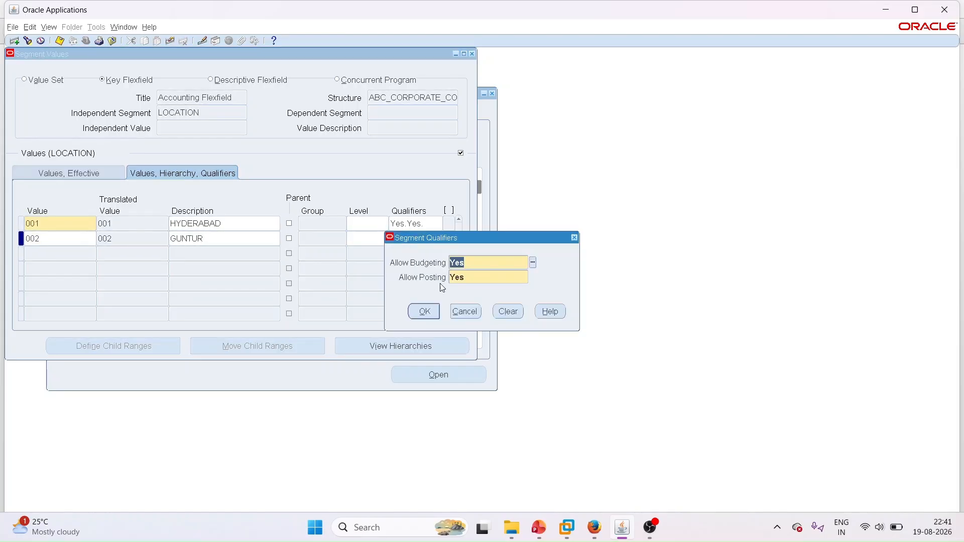
{"action": "left_click", "coordinate": [426, 311]}
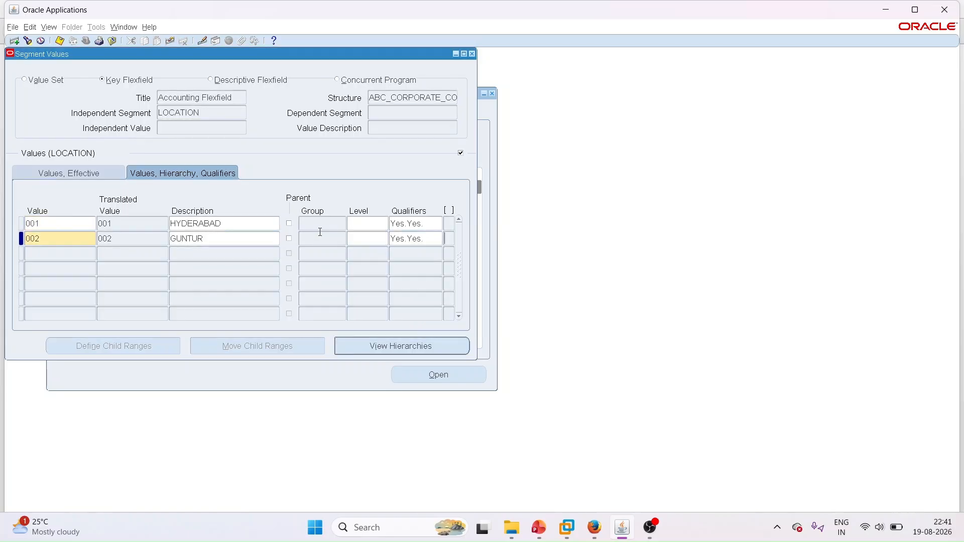
{"action": "left_click", "coordinate": [252, 235]}
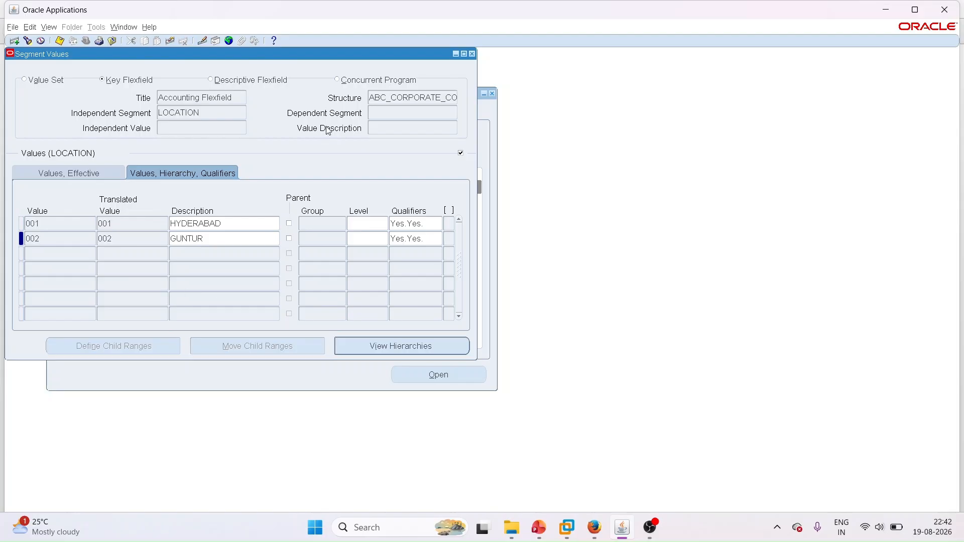
{"action": "left_click", "coordinate": [124, 27]}
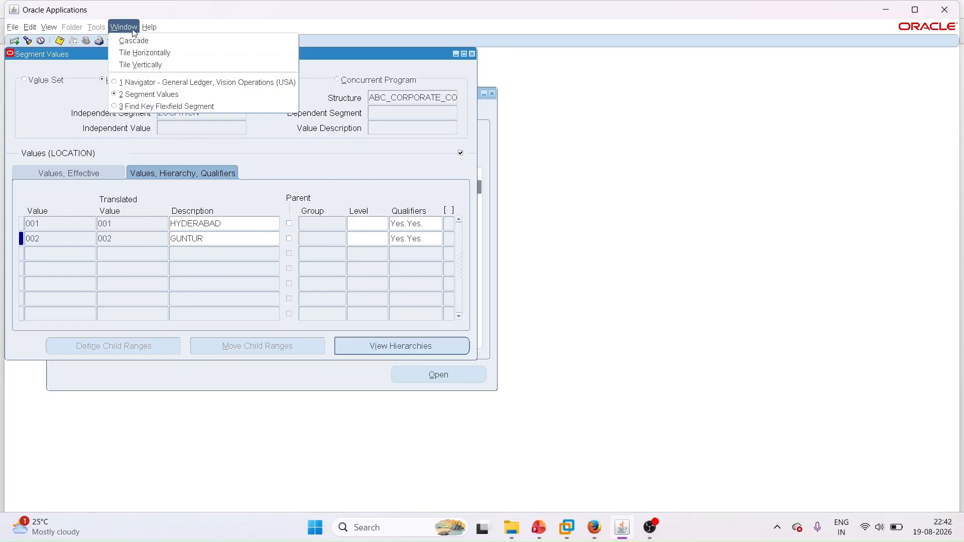
{"action": "left_click", "coordinate": [171, 106]}
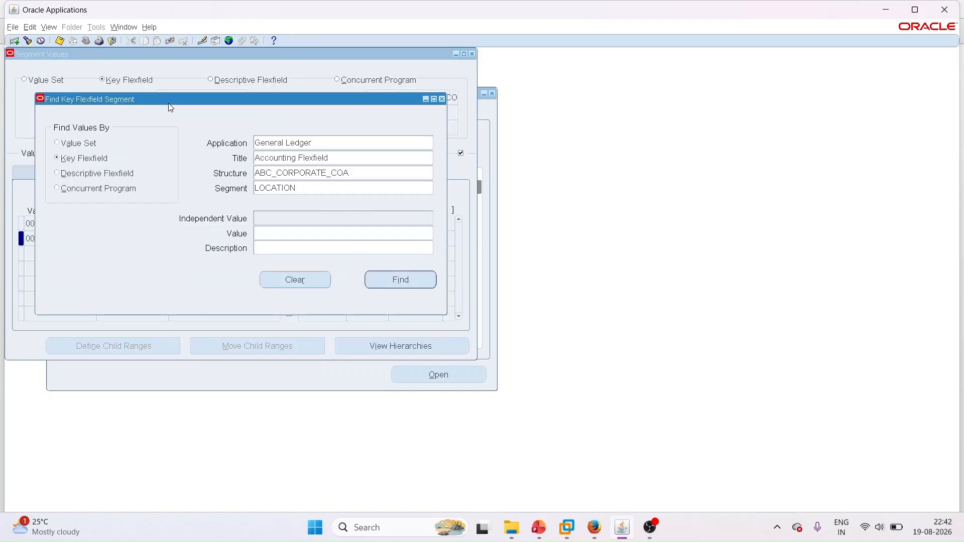
{"action": "left_click", "coordinate": [307, 188]}
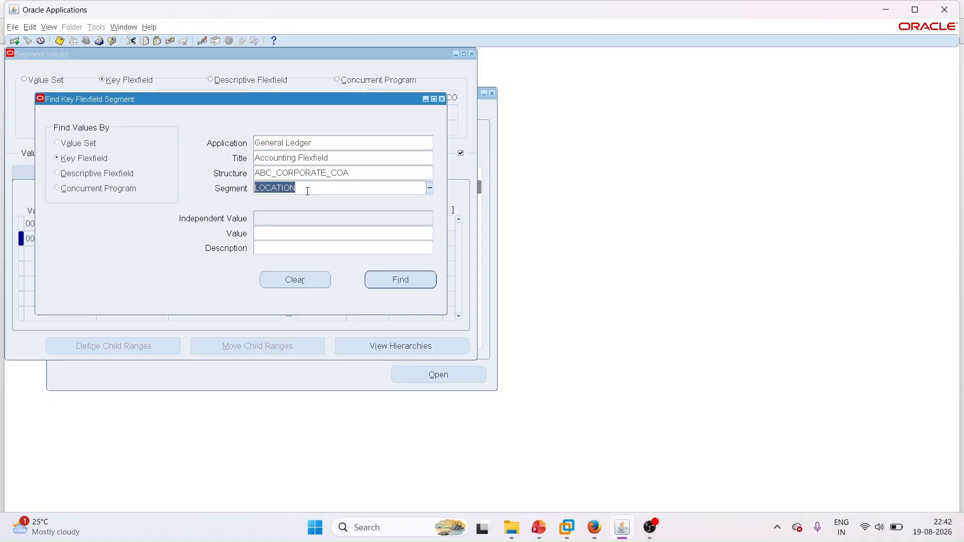
{"action": "key", "text": "BackSpace"}
{"action": "type", "text": "INTERCOMPANY"}
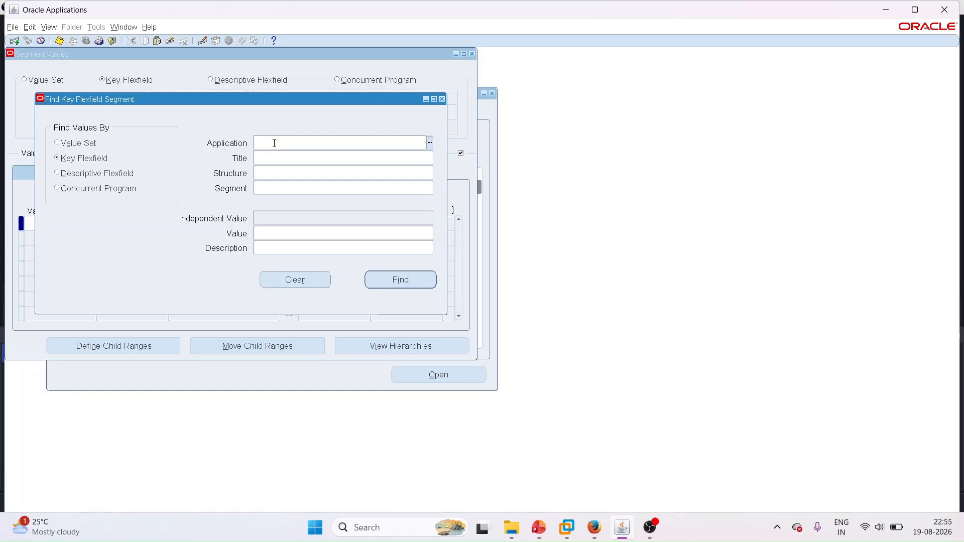
Step: Find the INTERCOMPANY segment values in General Ledger's Accounting Flexfield for the ABC_CORPORATE_COA structure
{"action": "type", "text": "General"}
{"action": "key", "text": "Tab"}
{"action": "type", "text": "Acc"}
{"action": "key", "text": "Tab"}
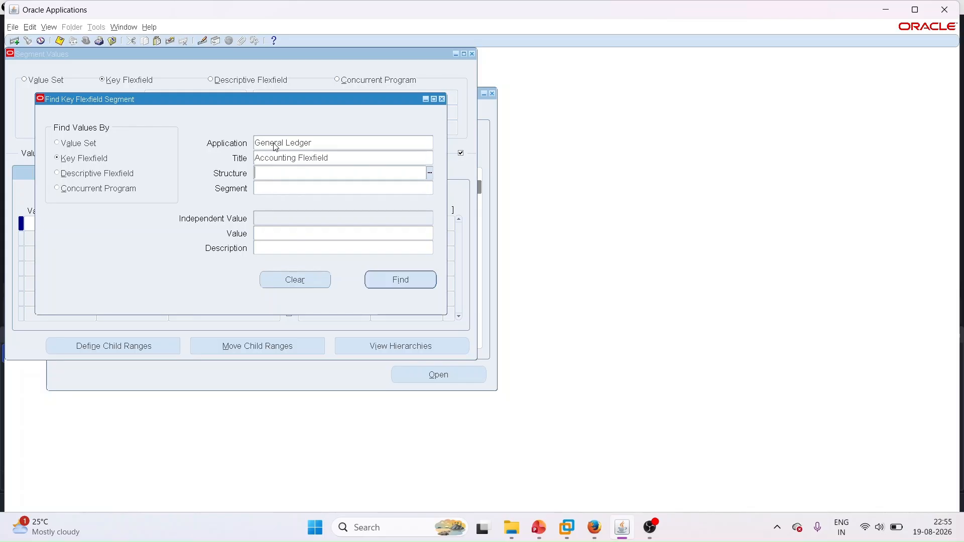
{"action": "type", "text": "ABC"}
{"action": "key", "text": "Tab"}
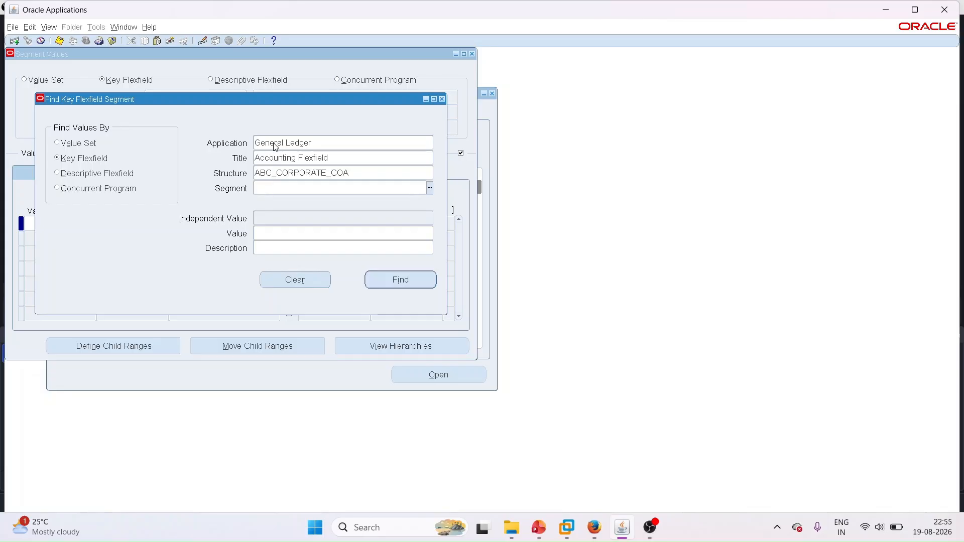
{"action": "type", "text": "INTER"}
{"action": "key", "text": "Tab"}
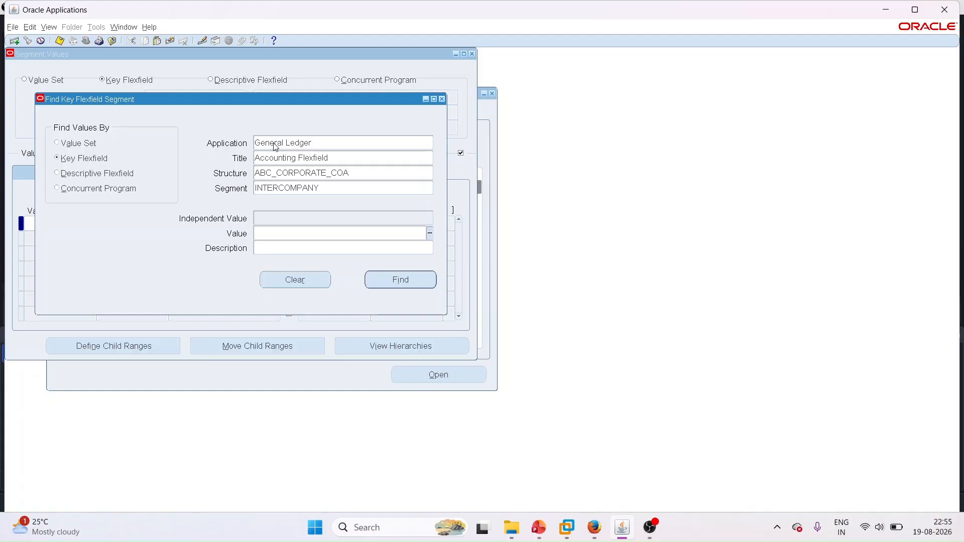
{"action": "left_click", "coordinate": [417, 289]}
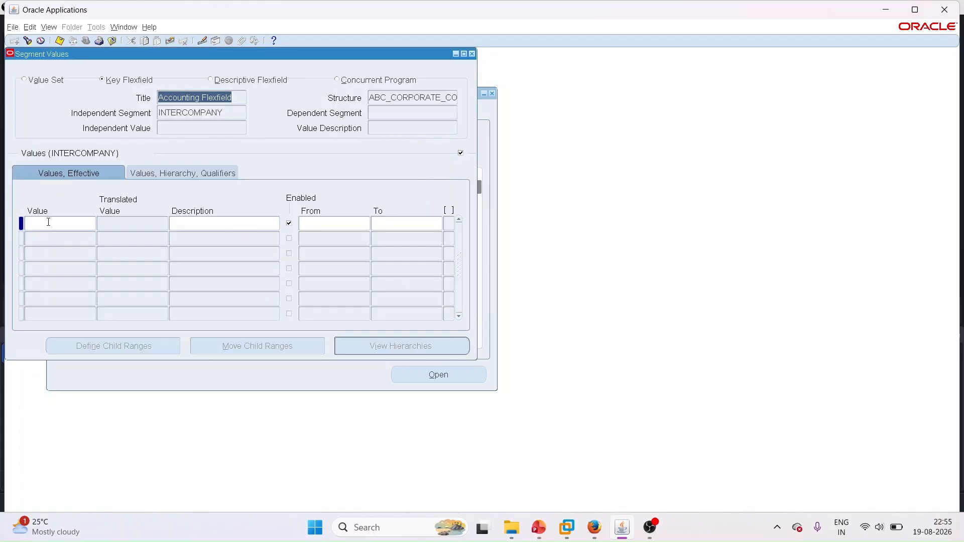
Step: Enter 001 as the first value of the INTERCOMPANY segment
{"action": "left_click", "coordinate": [50, 222]}
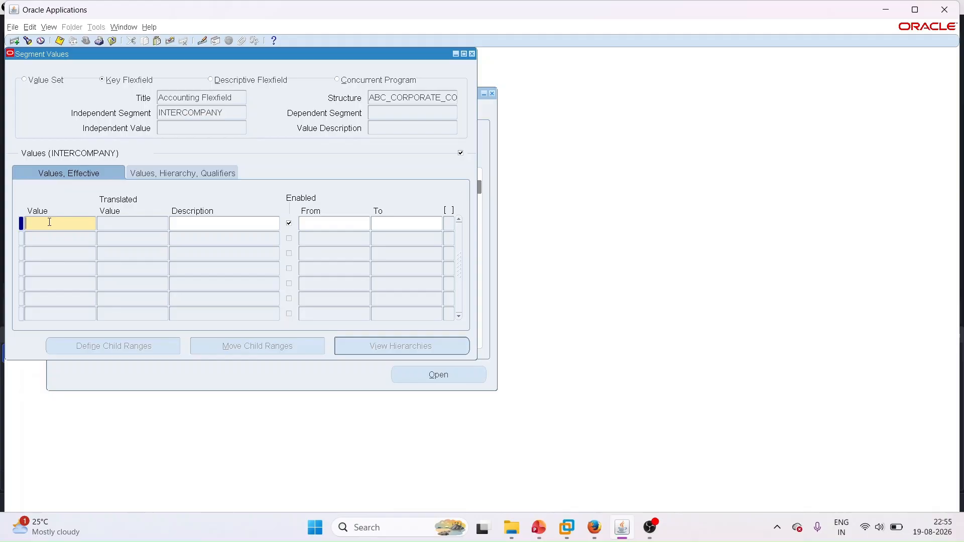
{"action": "type", "text": "0101"}
{"action": "left_click", "coordinate": [185, 222]}
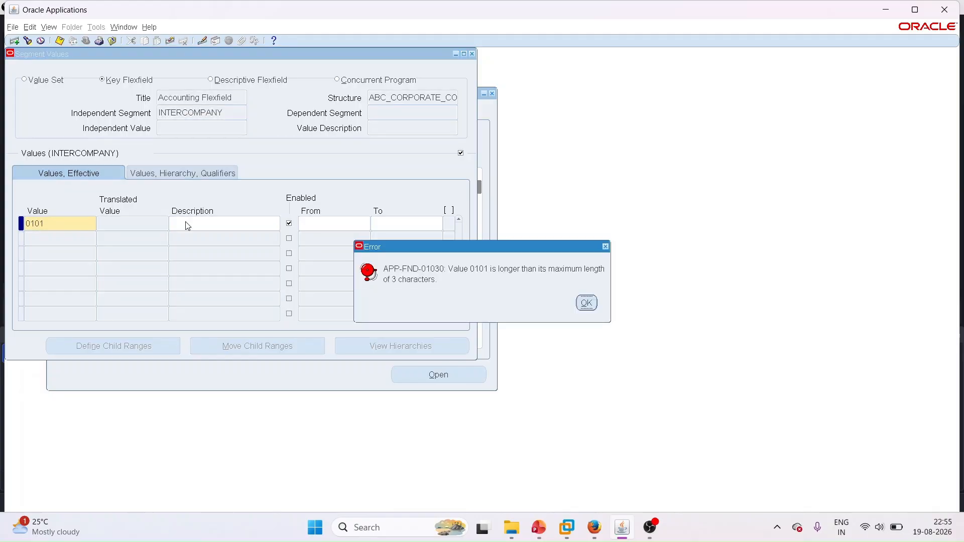
{"action": "left_click", "coordinate": [588, 304]}
{"action": "left_click", "coordinate": [44, 224]}
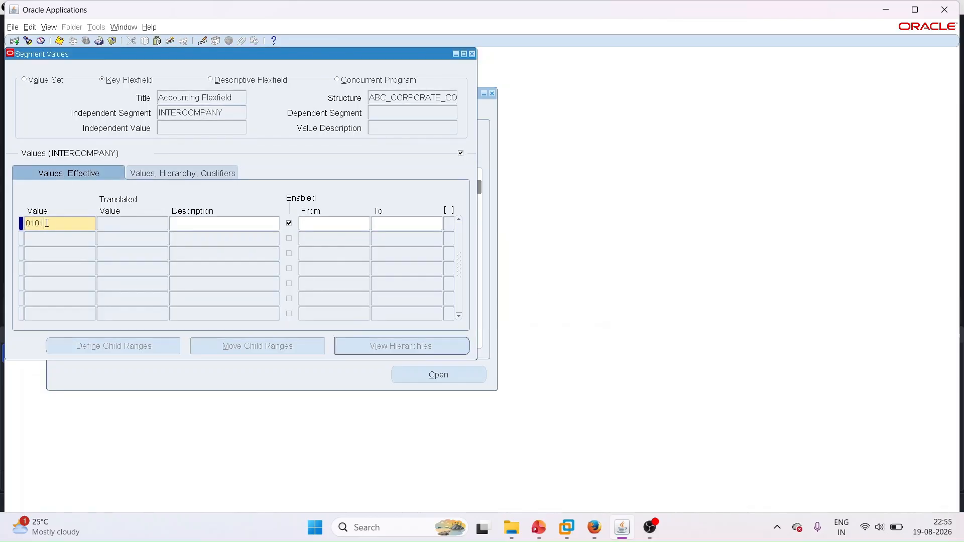
{"action": "key", "text": "BackSpace"}
{"action": "key", "text": "BackSpace"}
{"action": "key", "text": "BackSpace"}
{"action": "left_click", "coordinate": [182, 225]}
{"action": "type", "text": "INTE"}
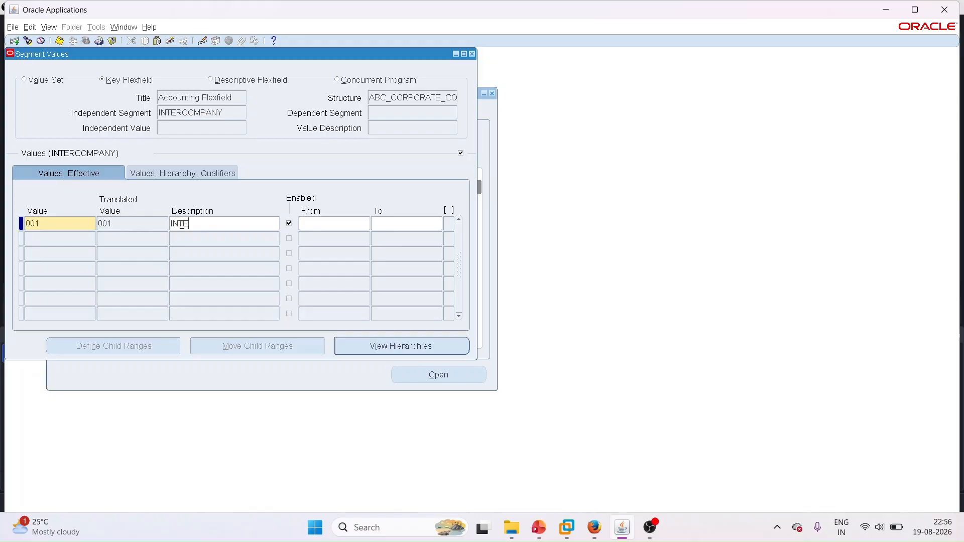
{"action": "type", "text": "RCOP"}
{"action": "key", "text": "BackSpace"}
{"action": "key", "text": "BackSpace"}
{"action": "key", "text": "BackSpace"}
{"action": "key", "text": "BackSpace"}
{"action": "key", "text": "BackSpace"}
{"action": "key", "text": "BackSpace"}
{"action": "key", "text": "BackSpace"}
{"action": "key", "text": "BackSpace"}
Step: Describe intercompany value 001 as INTERCOMPANY ENTITY 001 and accept its qualifiers with budgeting and posting Yes
{"action": "double_click", "coordinate": [92, 224]}
{"action": "left_click", "coordinate": [203, 219]}
{"action": "type", "text": "INTERCOMPANY ENTITY 001"}
{"action": "left_click", "coordinate": [208, 172]}
{"action": "left_click", "coordinate": [423, 224]}
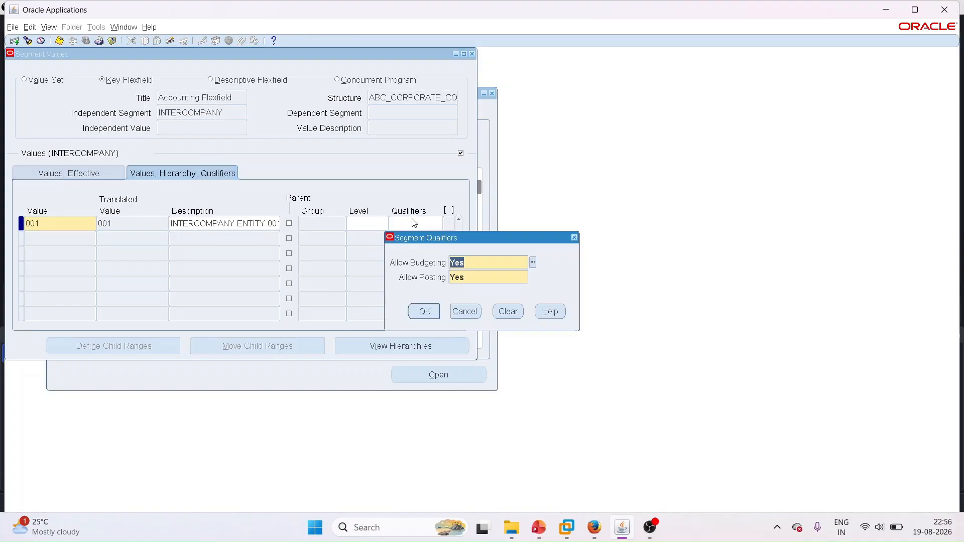
{"action": "left_click", "coordinate": [427, 310]}
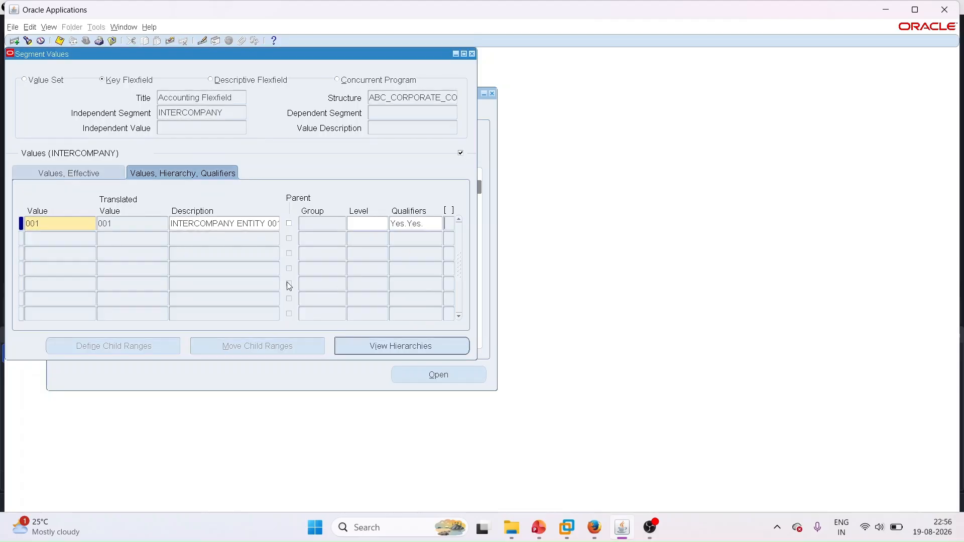
Step: Add intercompany value 002 with the description INTERCOMPANY ENTITY 002, reusing the first value's description
{"action": "left_click", "coordinate": [35, 240]}
{"action": "type", "text": "002"}
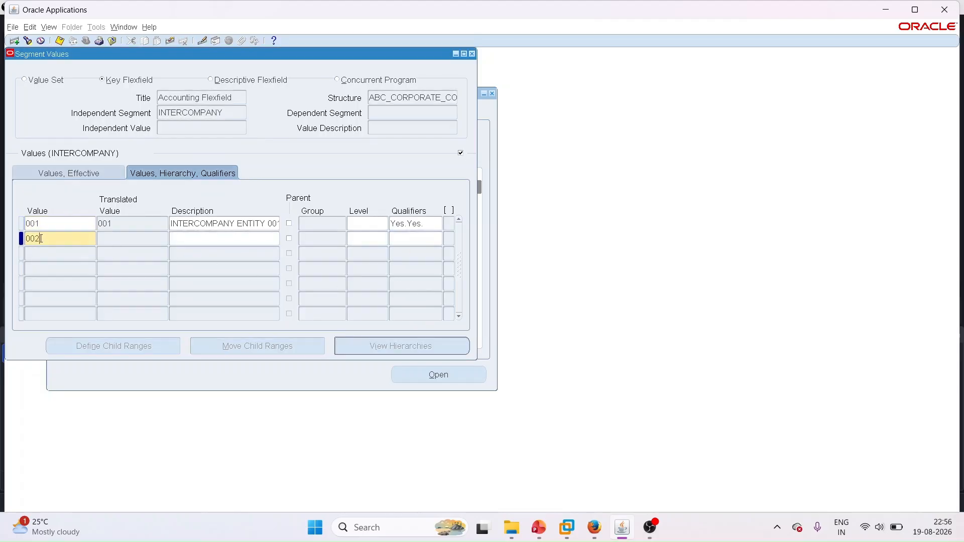
{"action": "key", "text": "Tab"}
{"action": "key", "text": "Tab"}
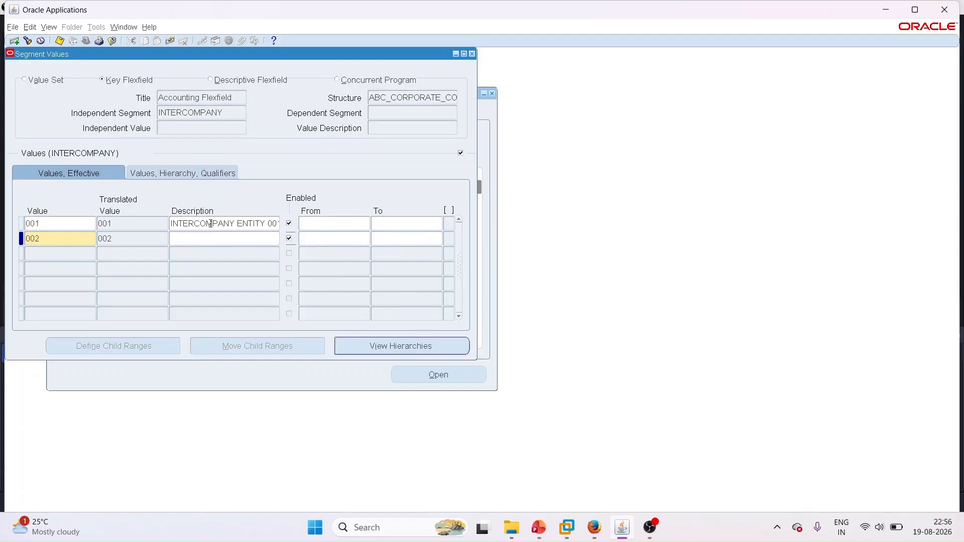
{"action": "left_click", "coordinate": [203, 224]}
{"action": "key", "text": "ctrl+c"}
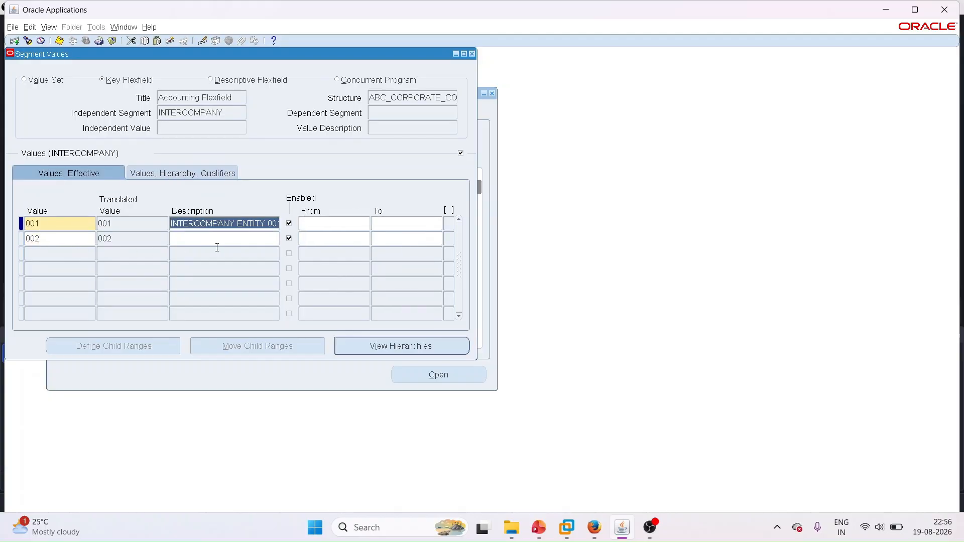
{"action": "left_click", "coordinate": [206, 240]}
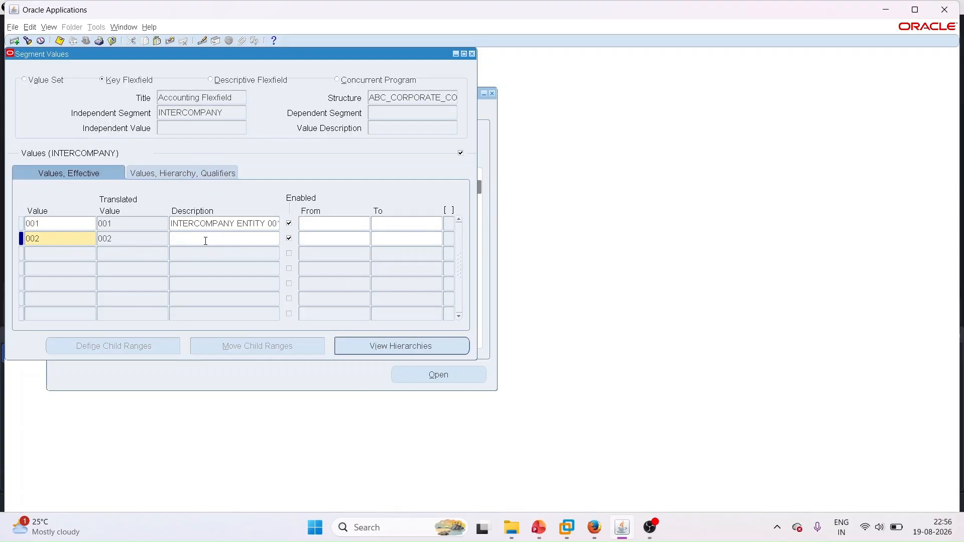
{"action": "key", "text": "ctrl+v"}
{"action": "key", "text": "BackSpace"}
{"action": "type", "text": "2"}
Step: Accept intercompany value 002's qualifiers with budgeting and posting Yes, and save and close the INTERCOMPANY values form
{"action": "left_click", "coordinate": [220, 177]}
{"action": "left_click", "coordinate": [409, 236]}
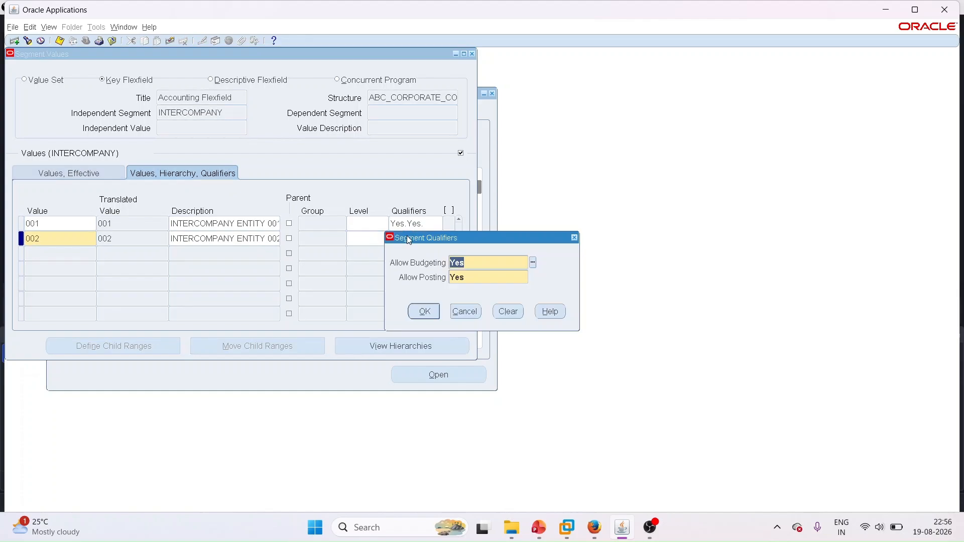
{"action": "left_click", "coordinate": [424, 309]}
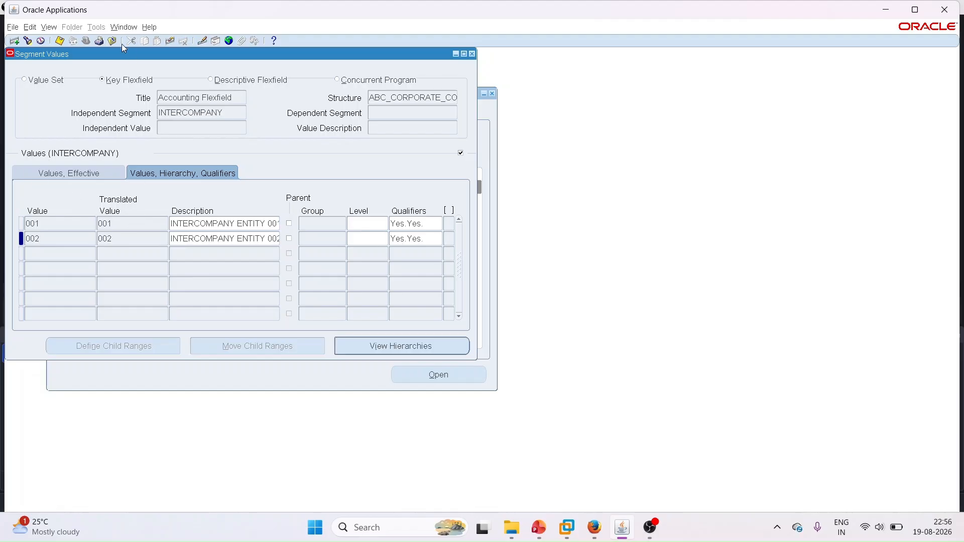
{"action": "left_click", "coordinate": [472, 54]}
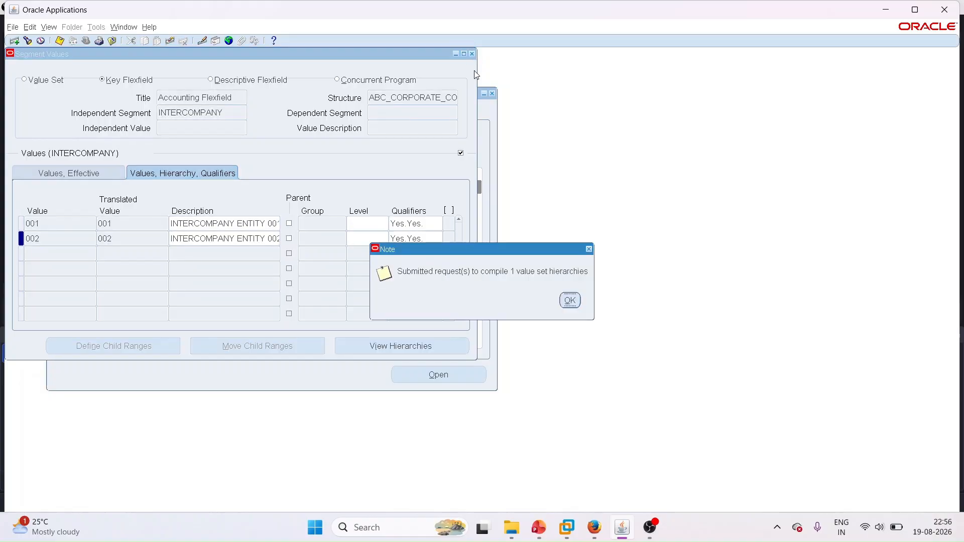
{"action": "left_click", "coordinate": [572, 300]}
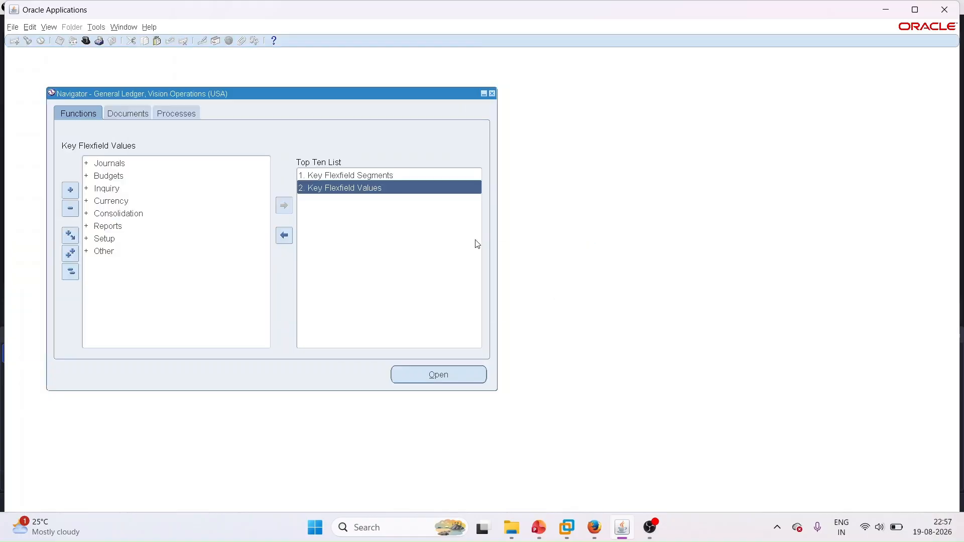
Step: Find the FUTURE segment values in General Ledger's Accounting Flexfield for the ABC_CORPORATE_COA structure
{"action": "double_click", "coordinate": [334, 188]}
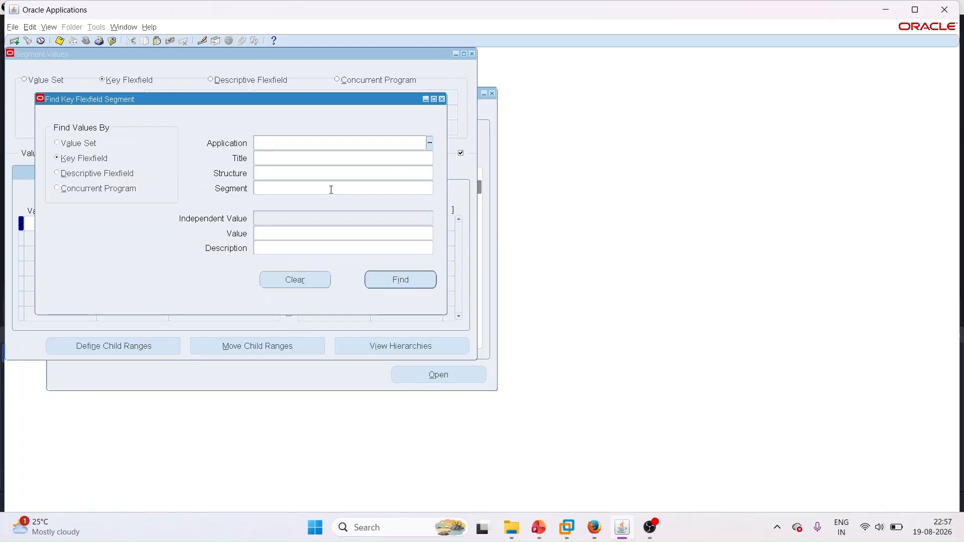
{"action": "type", "text": "GENERAL L"}
{"action": "key", "text": "Tab"}
{"action": "type", "text": "ACC"}
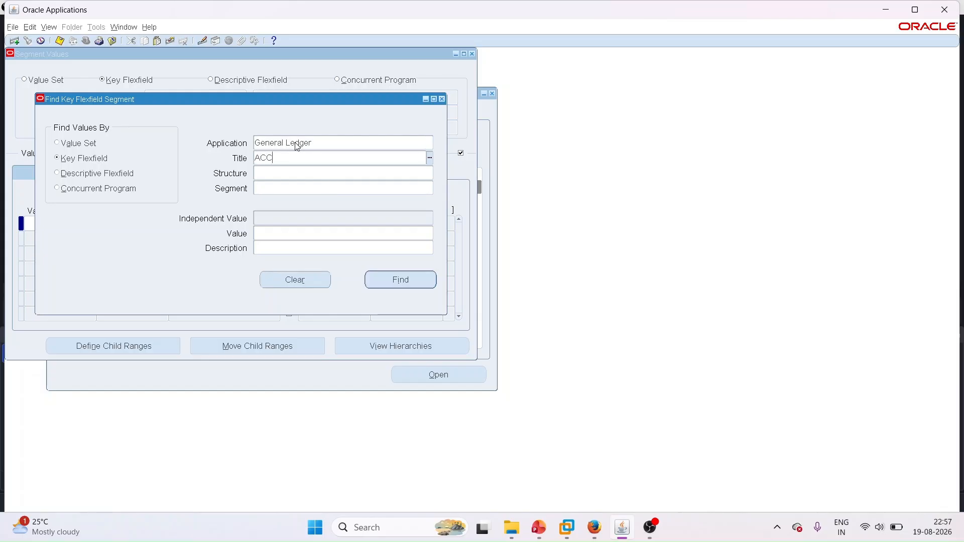
{"action": "key", "text": "Tab"}
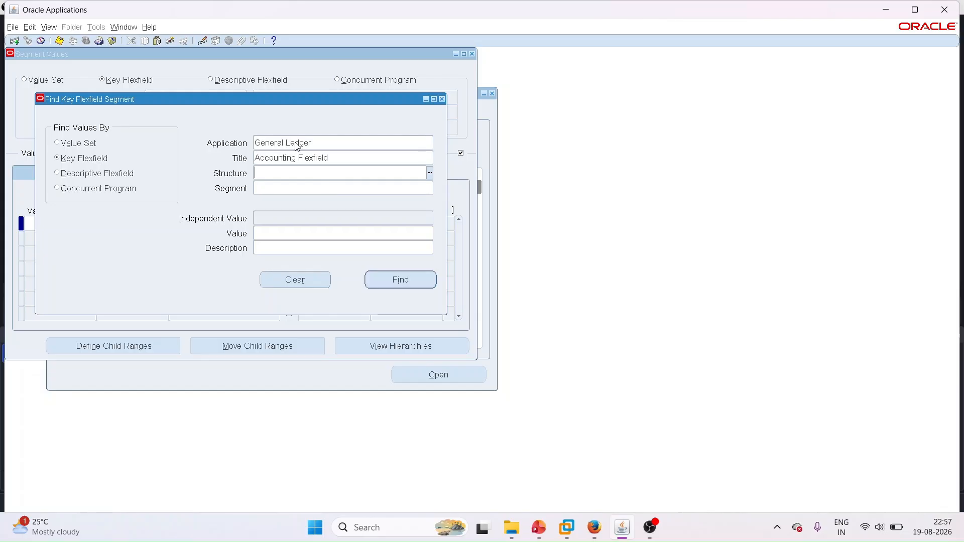
{"action": "type", "text": "ABC"}
{"action": "key", "text": "Tab"}
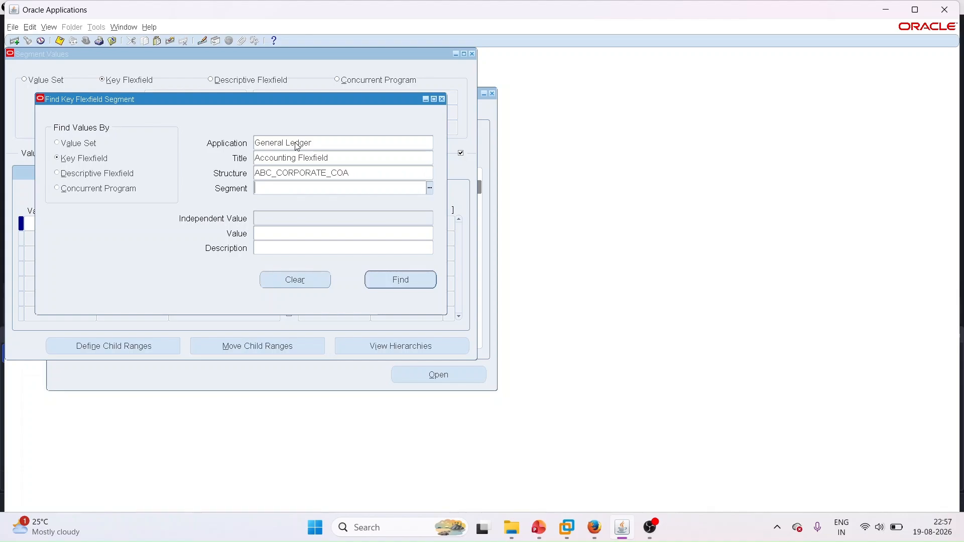
{"action": "type", "text": "UTURE"}
{"action": "key", "text": "Tab"}
{"action": "left_click", "coordinate": [388, 281]}
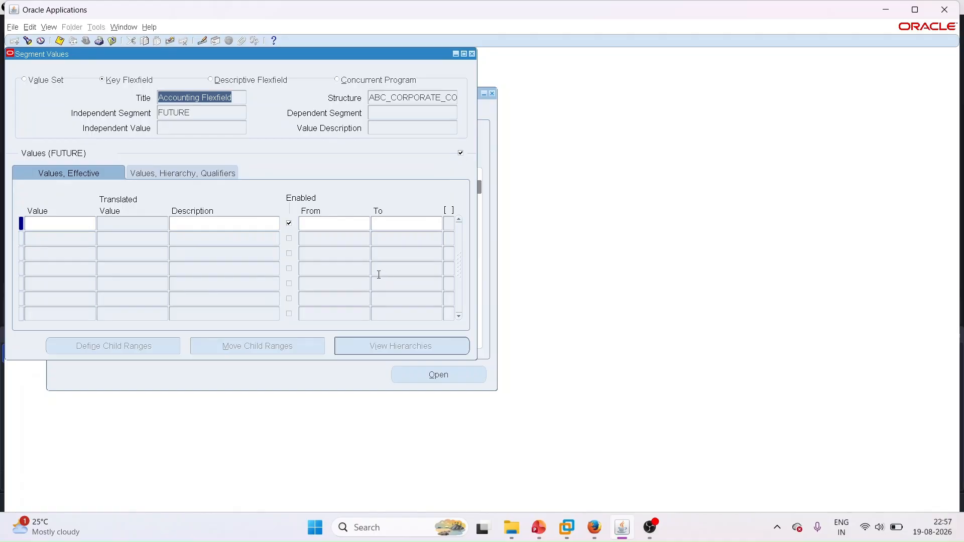
Step: Add value 000 with the description FUTURE USE to the FUTURE segment and save it
{"action": "left_click", "coordinate": [57, 225]}
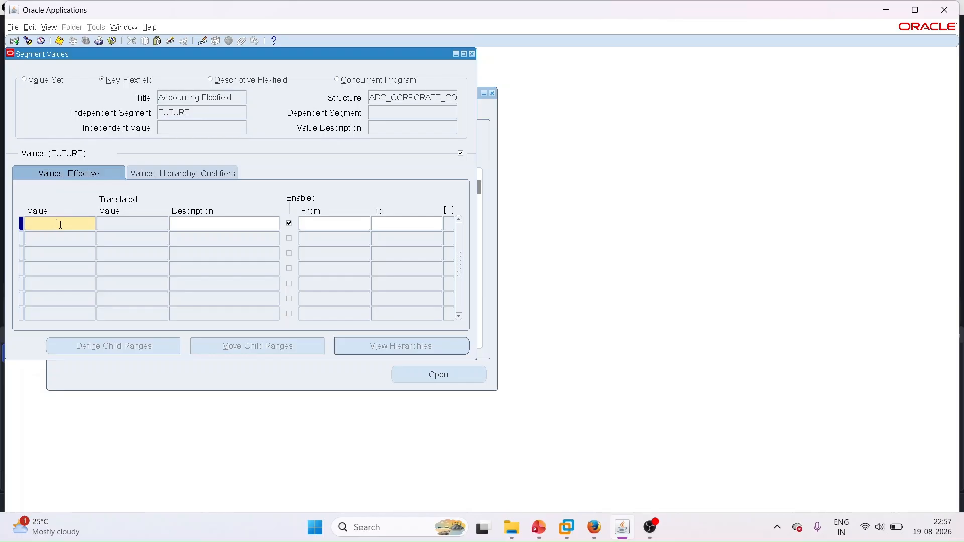
{"action": "type", "text": "000"}
{"action": "key", "text": "Tab"}
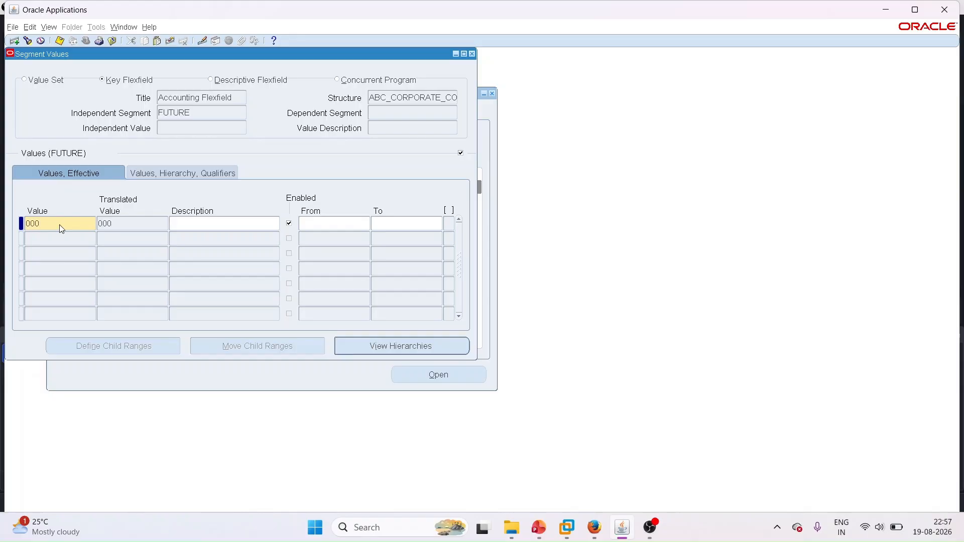
{"action": "type", "text": "FUTURE USE"}
{"action": "key", "text": "ctrl+s"}
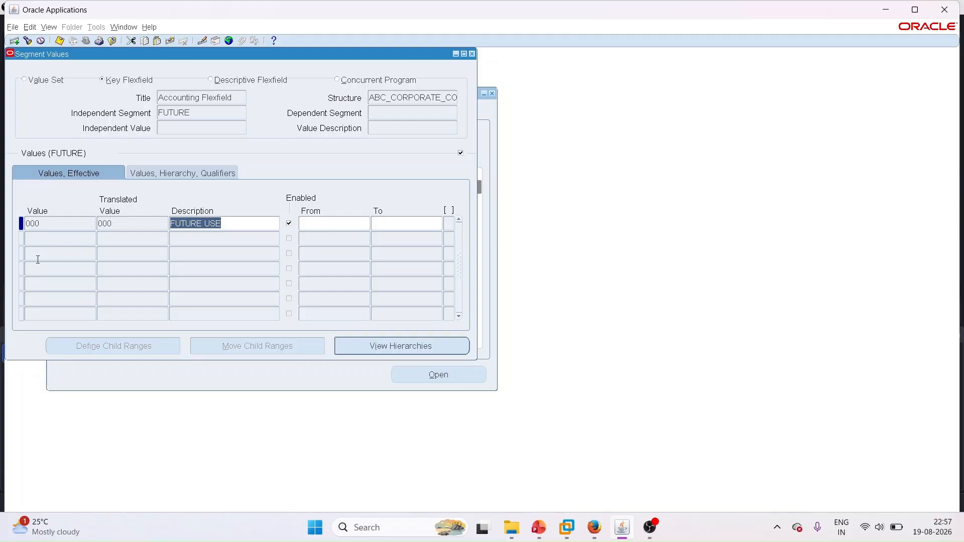
Step: Switch to the 8_PPT presentation in PowerPoint
{"action": "mouse_move", "coordinate": [541, 534]}
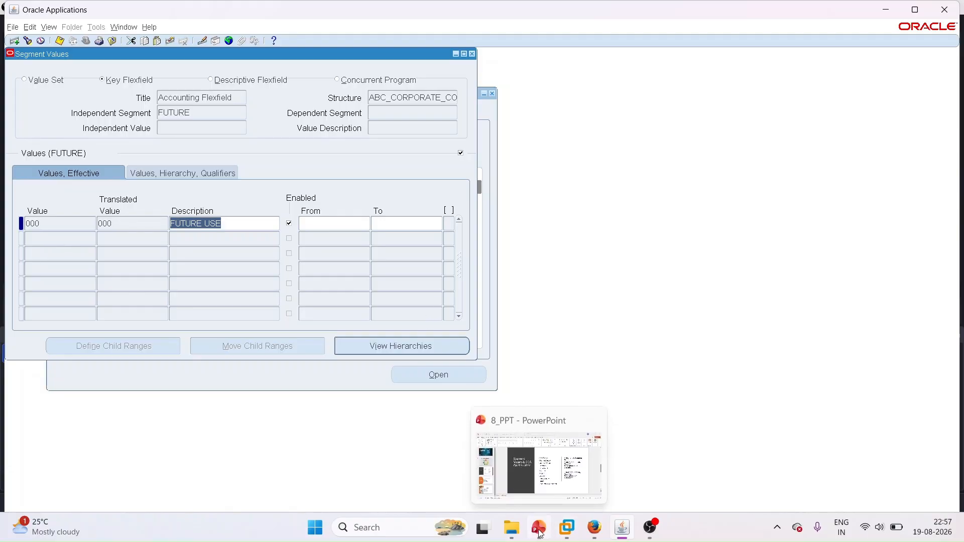